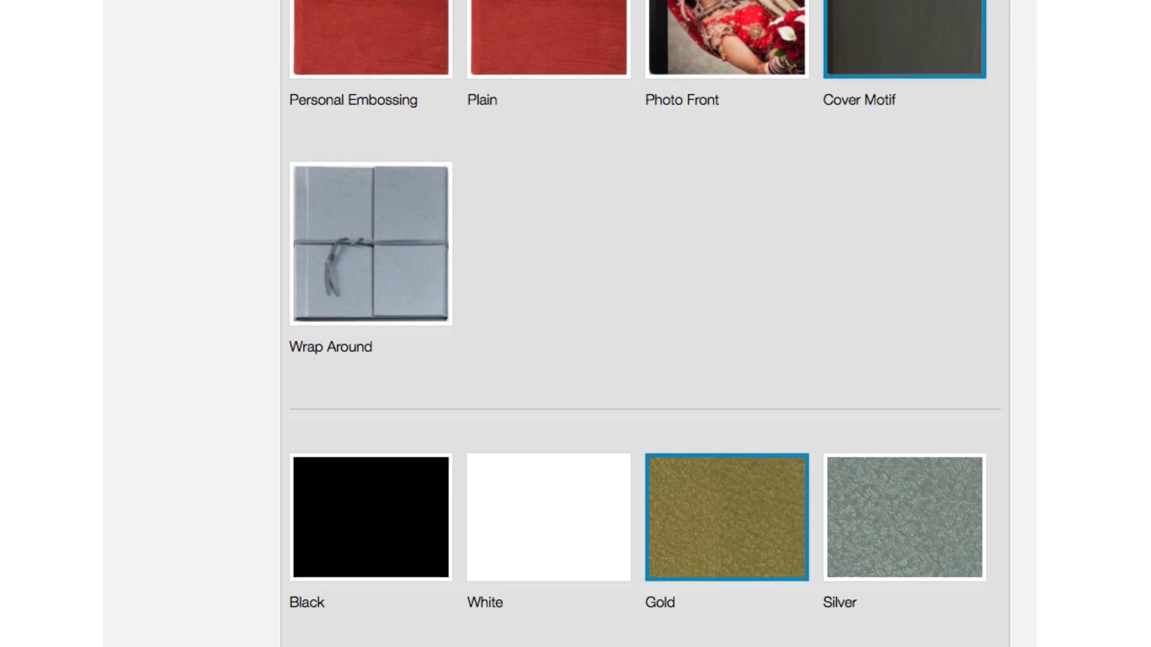
Set the album's cover motif to the Photo Only design in the Photo Only - Square format
{"action": "left_click", "coordinate": [425, 496]}
{"action": "scroll", "coordinate": [638, 450], "scroll_direction": "down", "scroll_amount": 6}
{"action": "left_click", "coordinate": [727, 421]}
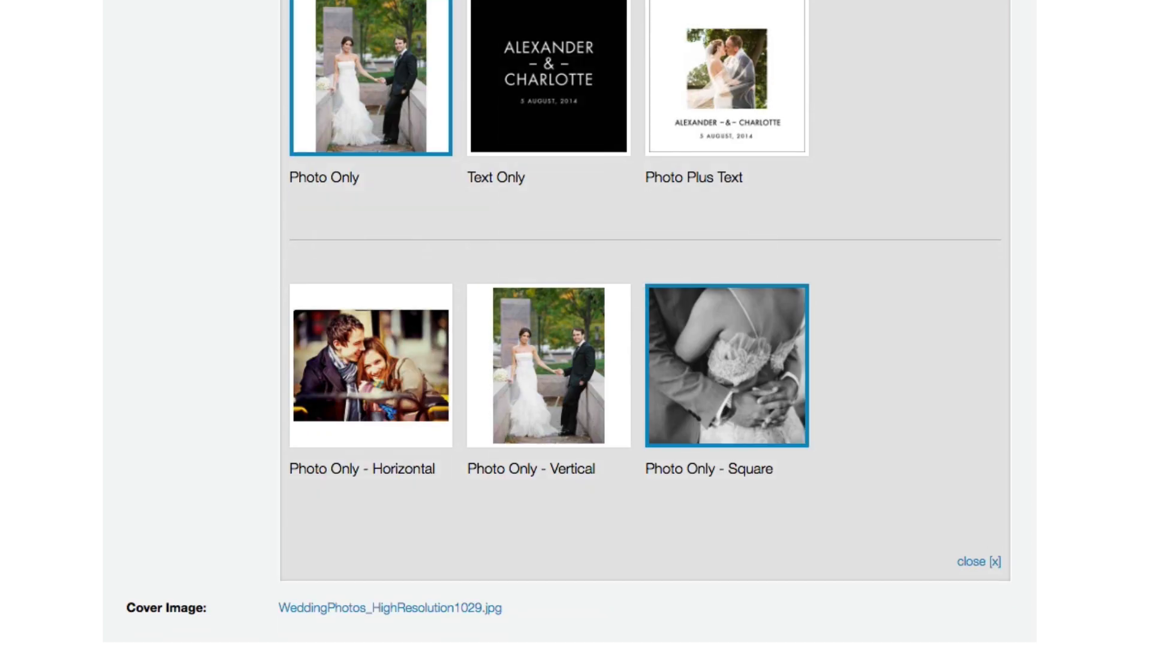
Save the album details and return to the album designer
{"action": "scroll", "coordinate": [576, 324], "scroll_direction": "up", "scroll_amount": 20}
{"action": "left_click", "coordinate": [1001, 36]}
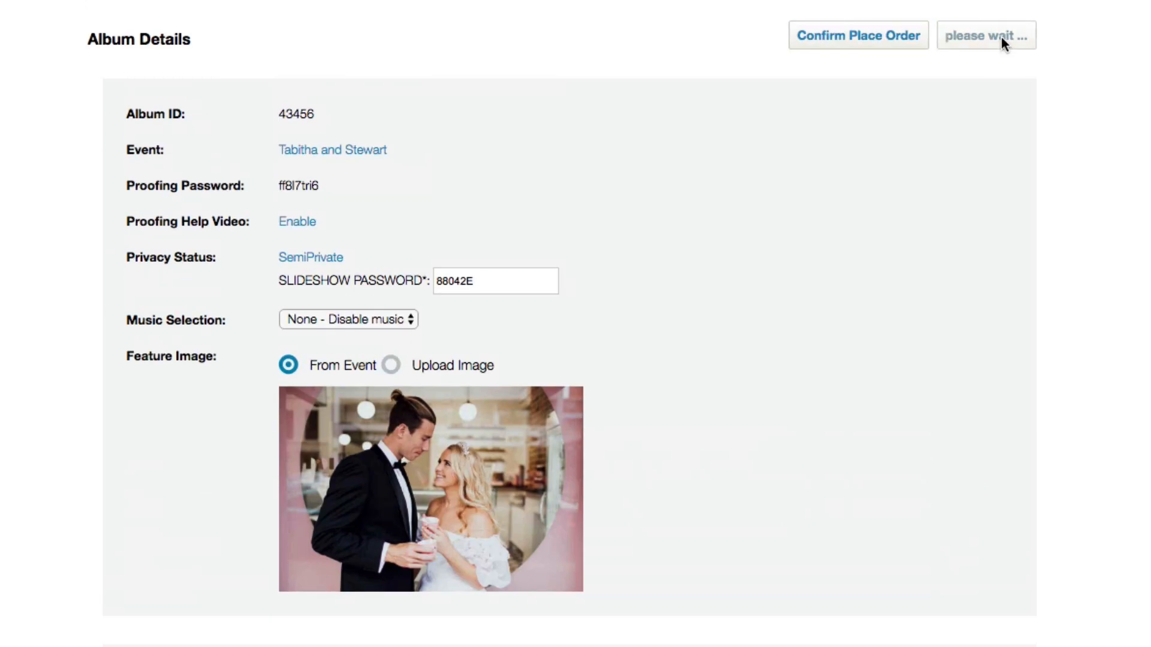
{"action": "left_click", "coordinate": [746, 114]}
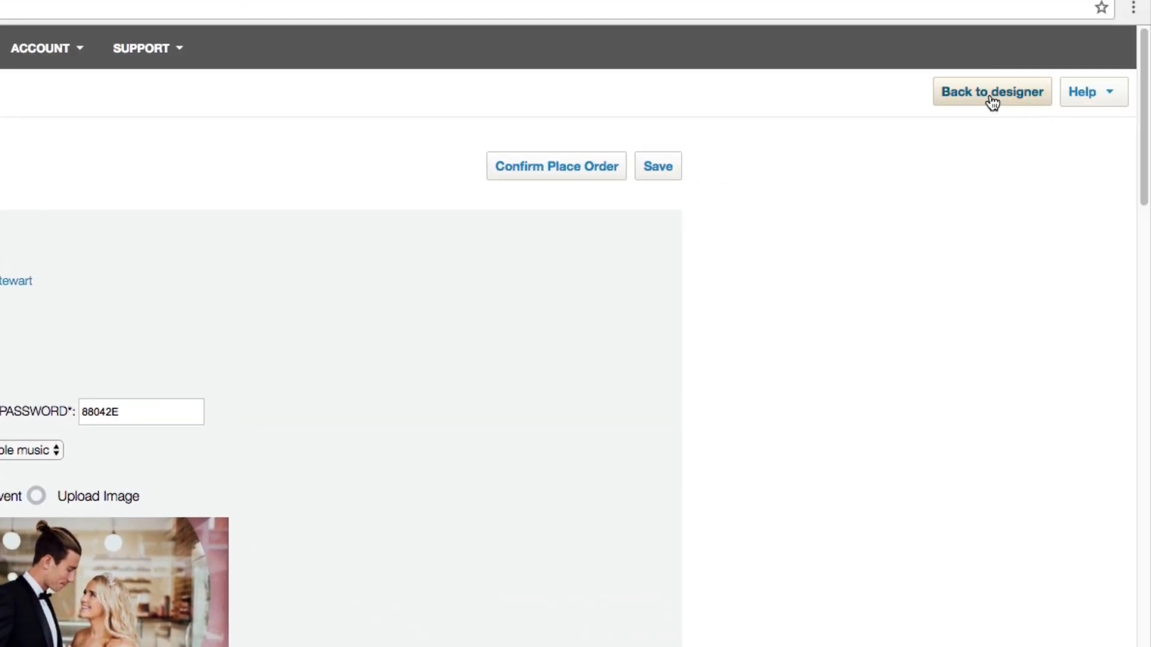
{"action": "left_click", "coordinate": [991, 98]}
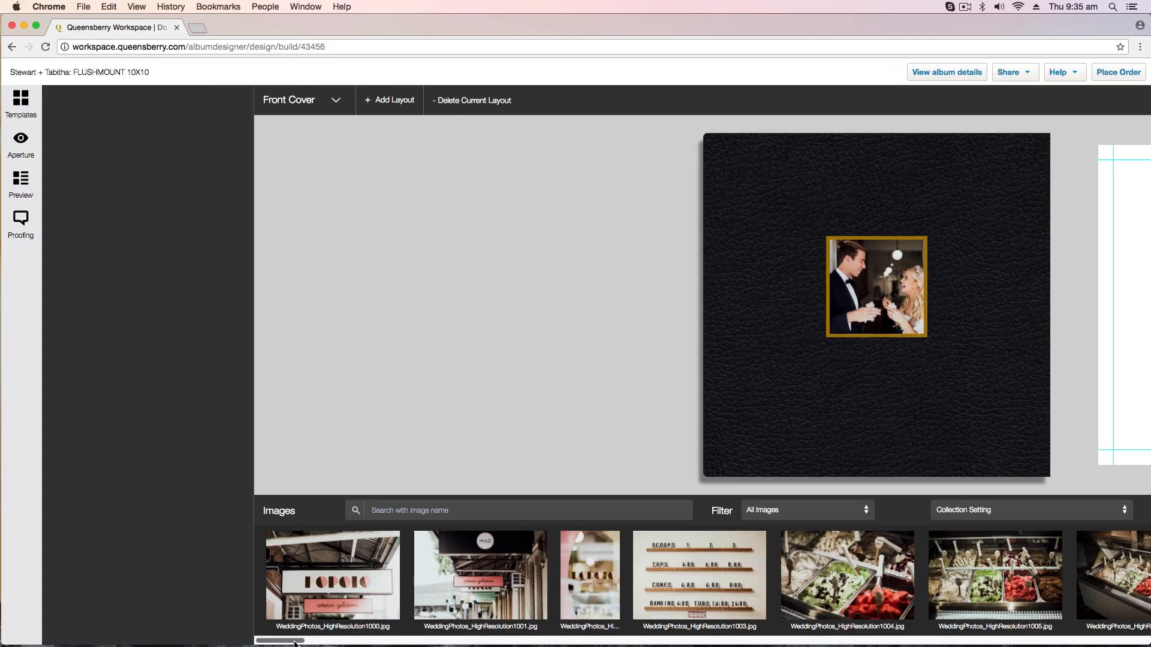
Replace the front cover photo with the picture of the couple kissing, and move on to the Layout 1 spread
{"action": "left_click_drag", "start_coordinate": [295, 643], "coordinate": [571, 646]}
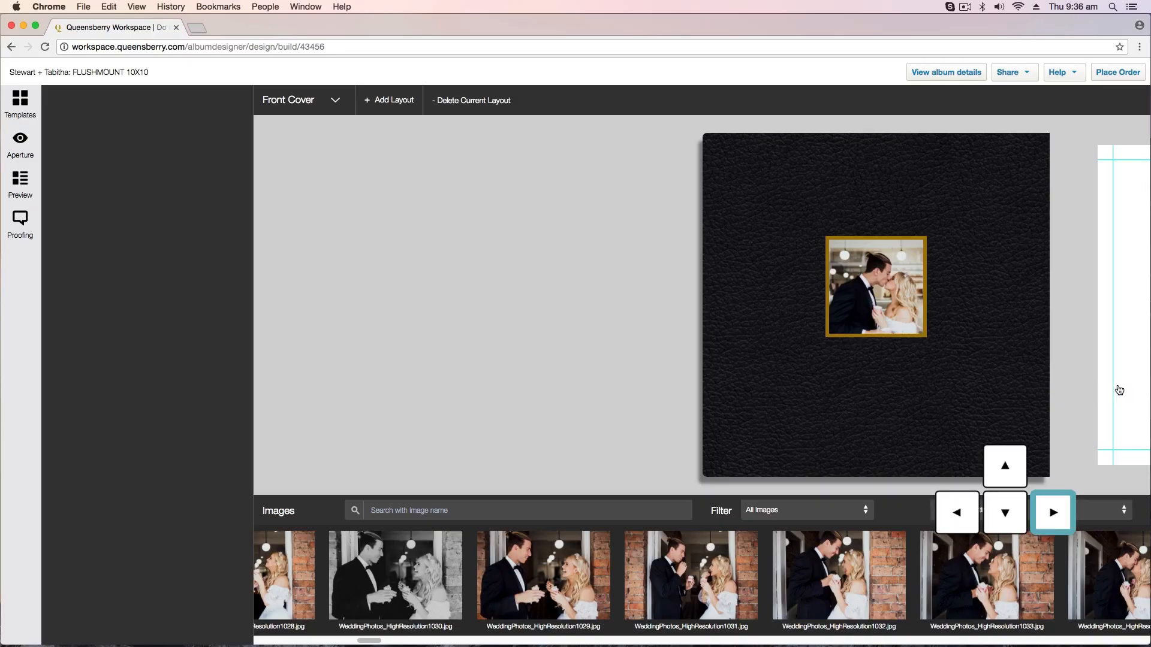
{"action": "key", "text": "Right"}
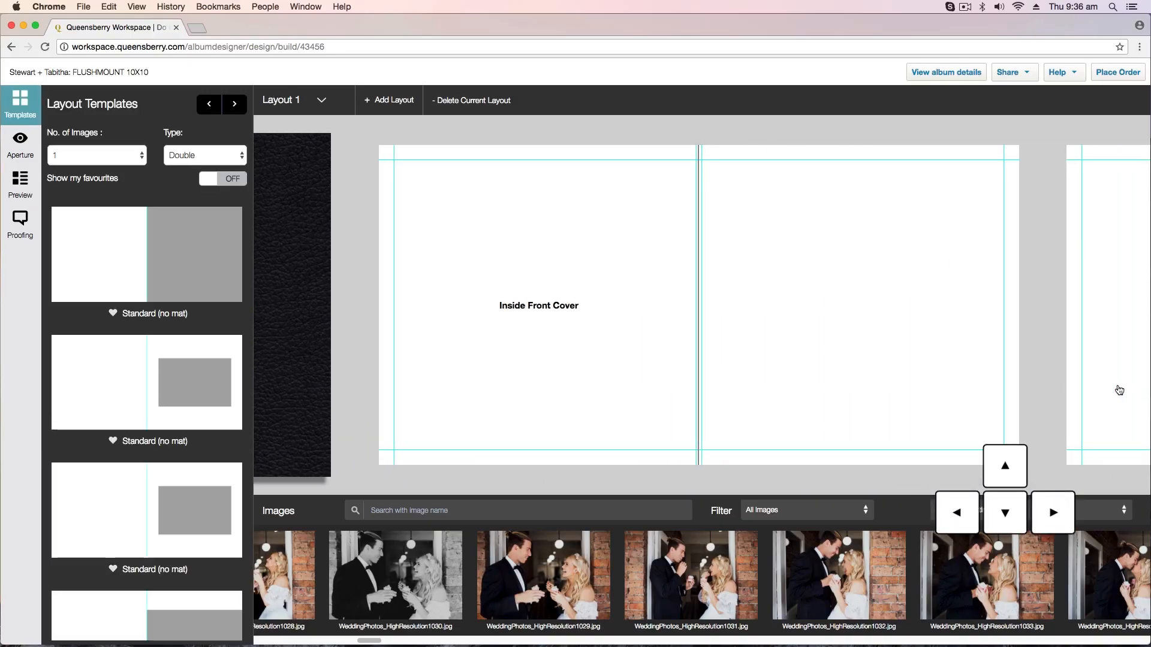
{"action": "key", "text": "Left"}
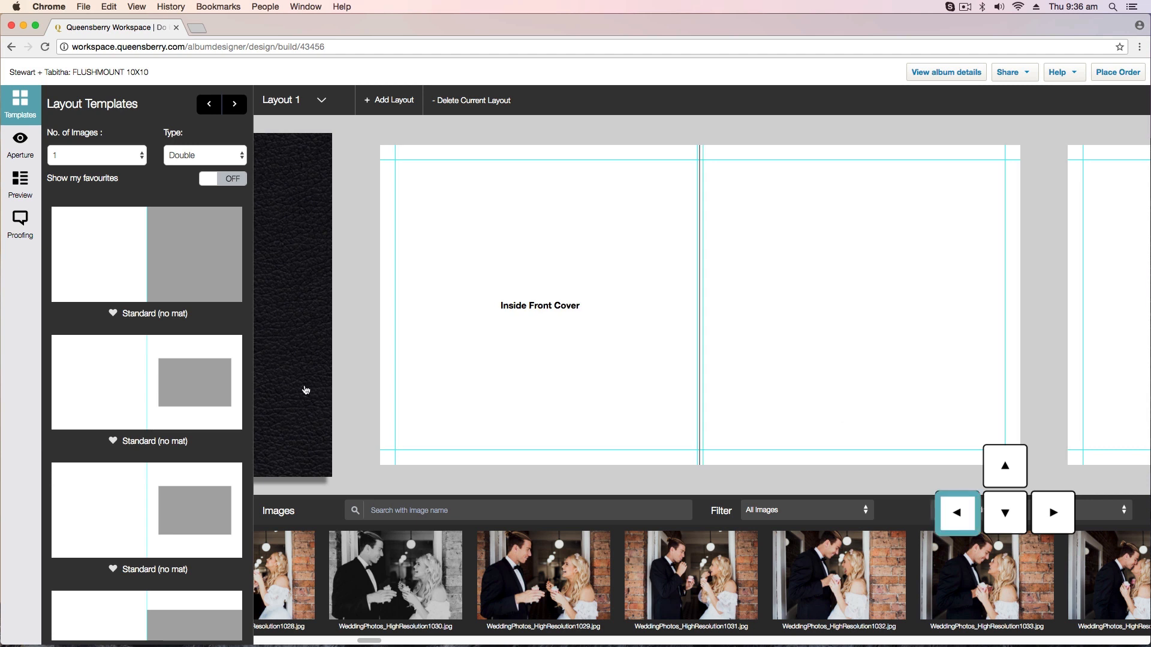
{"action": "key", "text": "Right"}
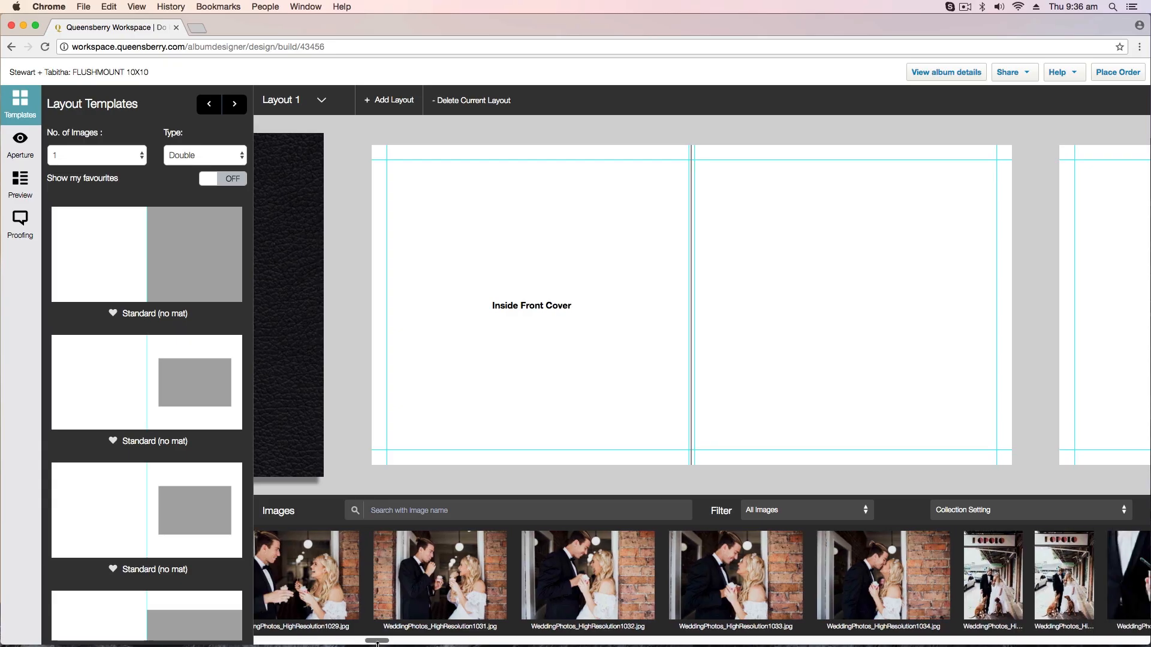
Place WeddingPhotos_HighResolution1033.jpg as a full-page photo on the right page of Layout 1
{"action": "left_click_drag", "start_coordinate": [378, 643], "coordinate": [387, 643]}
{"action": "left_click_drag", "start_coordinate": [563, 555], "coordinate": [840, 427]}
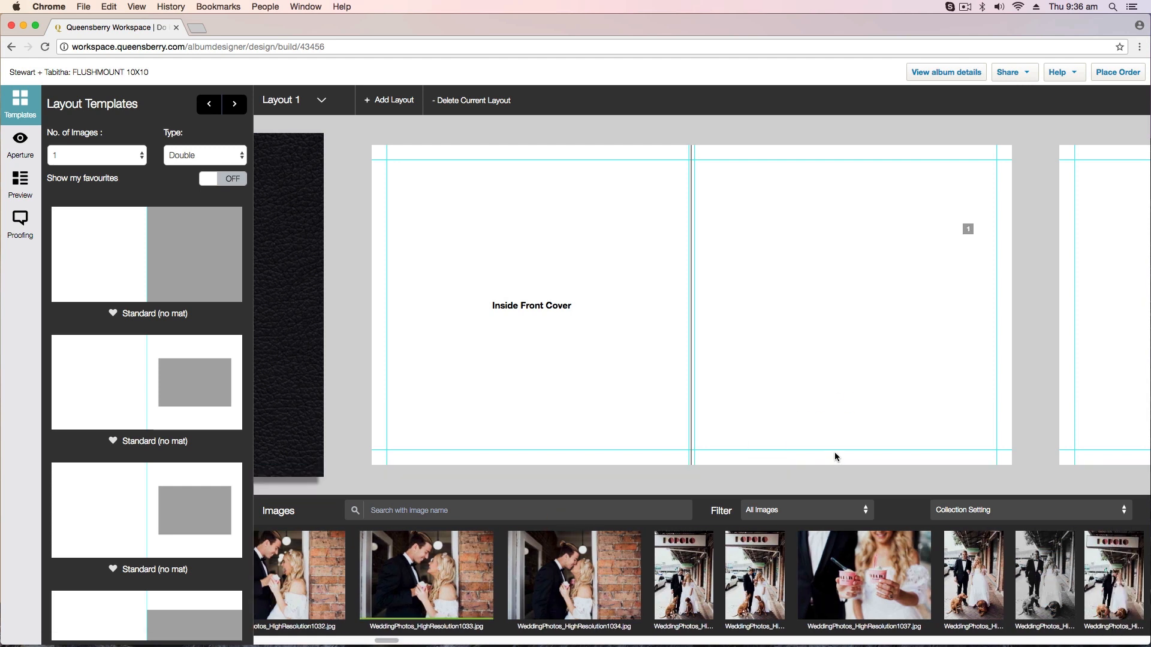
{"action": "left_click", "coordinate": [834, 342]}
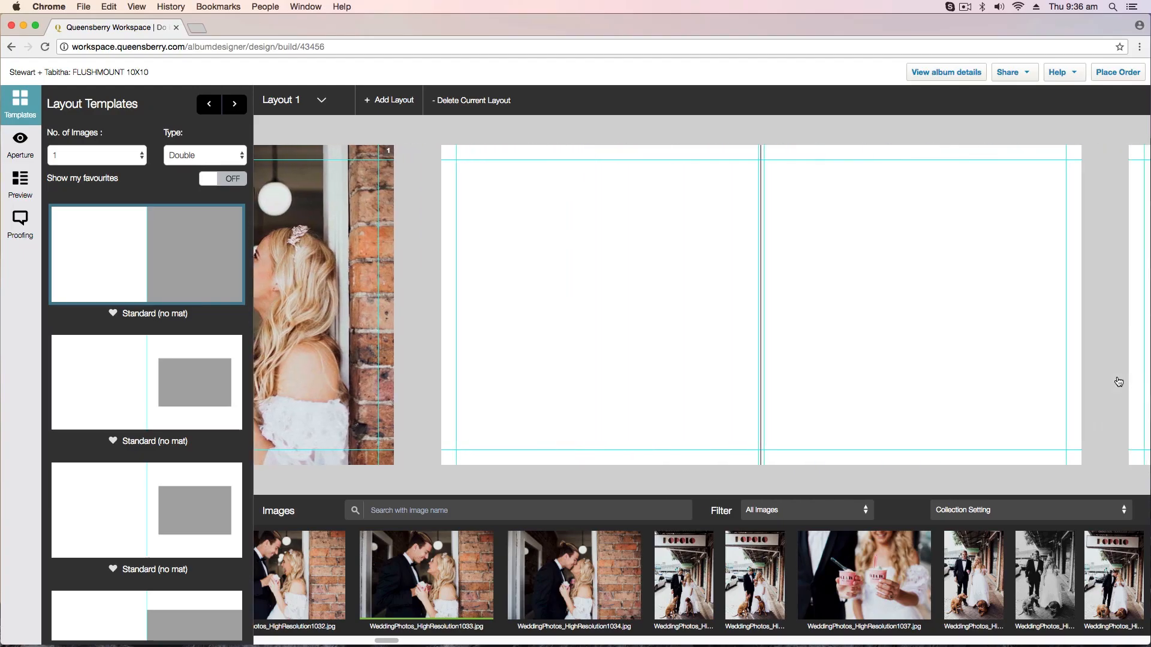
Fill Layout 2 with the first four photos of the collection, WeddingPhotos_HighResolution1000.jpg through WeddingPhotos_HighResolution1003.jpg
{"action": "left_click", "coordinate": [1118, 382]}
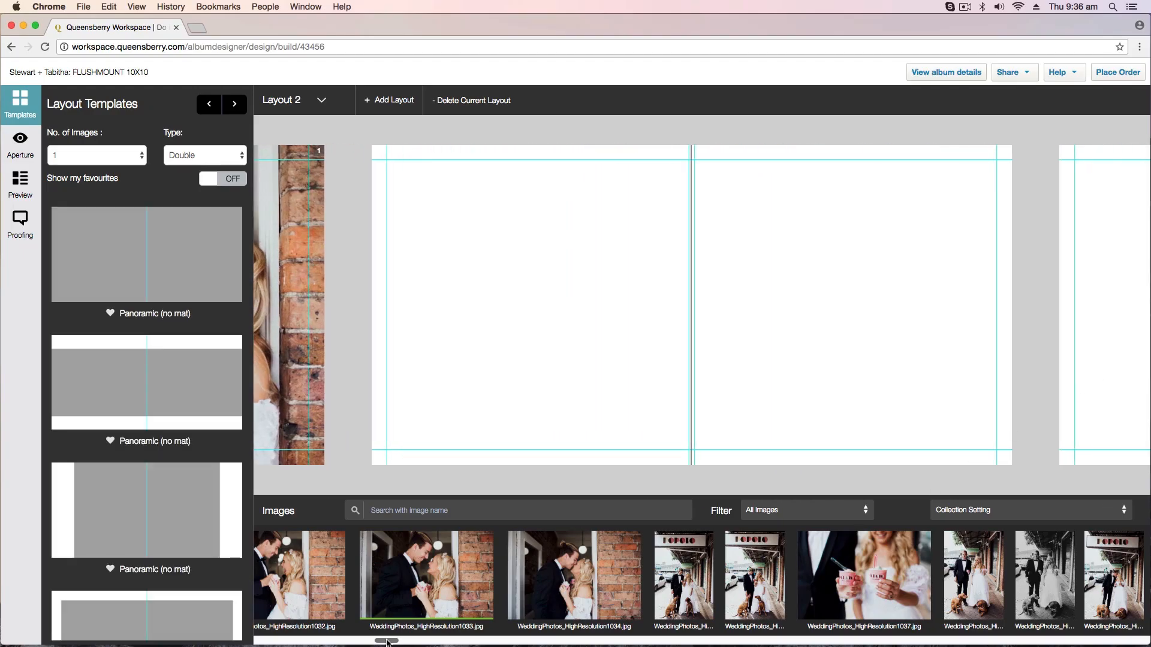
{"action": "left_click_drag", "start_coordinate": [387, 641], "coordinate": [257, 639]}
{"action": "left_click", "coordinate": [382, 579]}
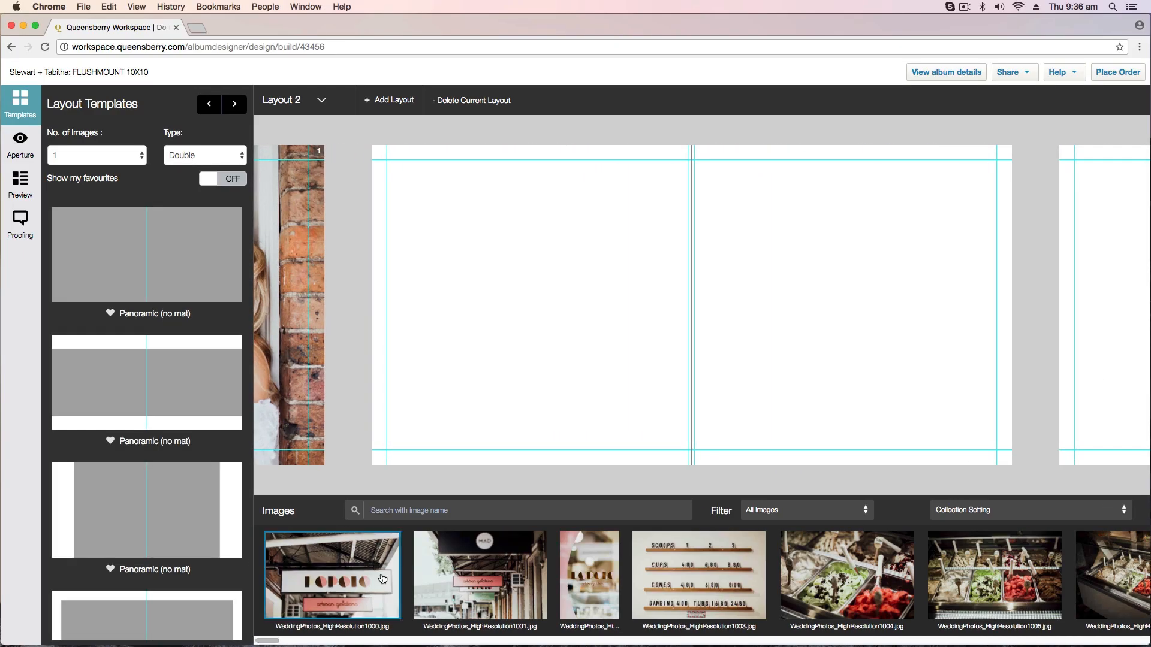
{"action": "left_click", "coordinate": [729, 591]}
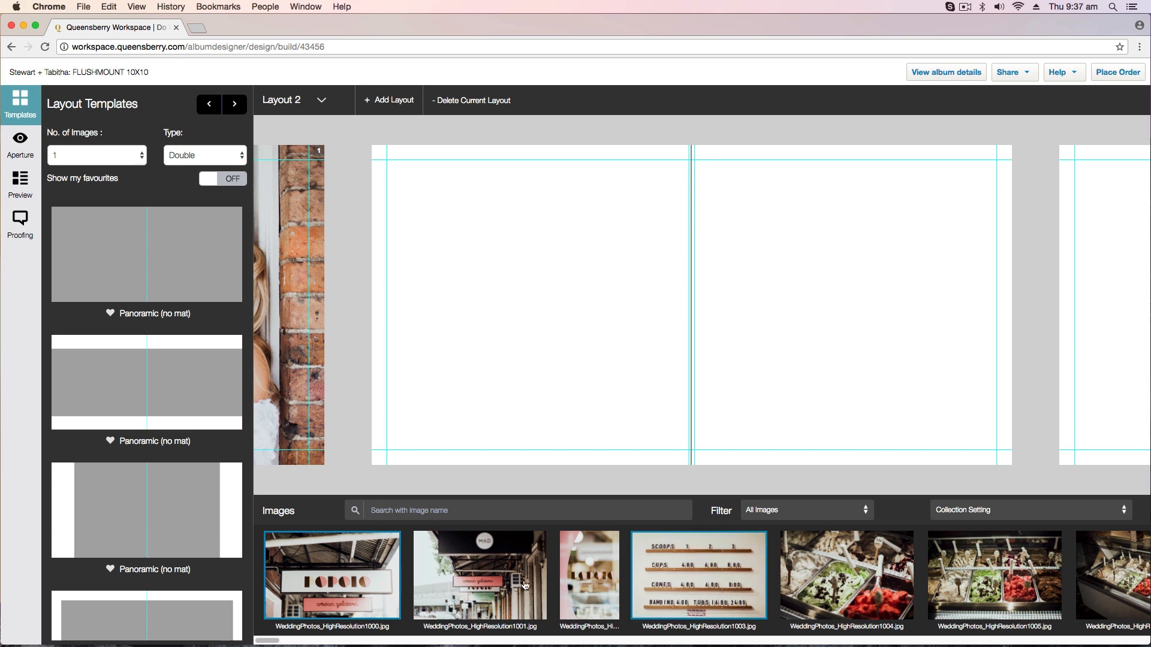
{"action": "left_click", "coordinate": [495, 585]}
{"action": "left_click", "coordinate": [589, 582]}
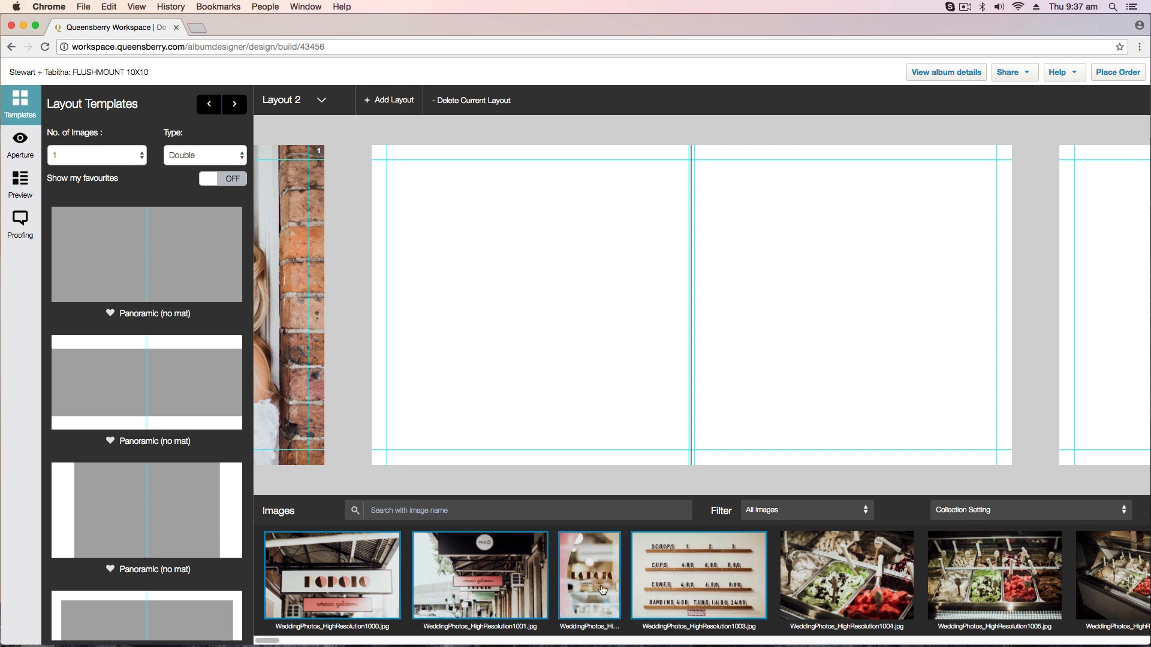
{"action": "left_click_drag", "start_coordinate": [598, 585], "coordinate": [635, 339]}
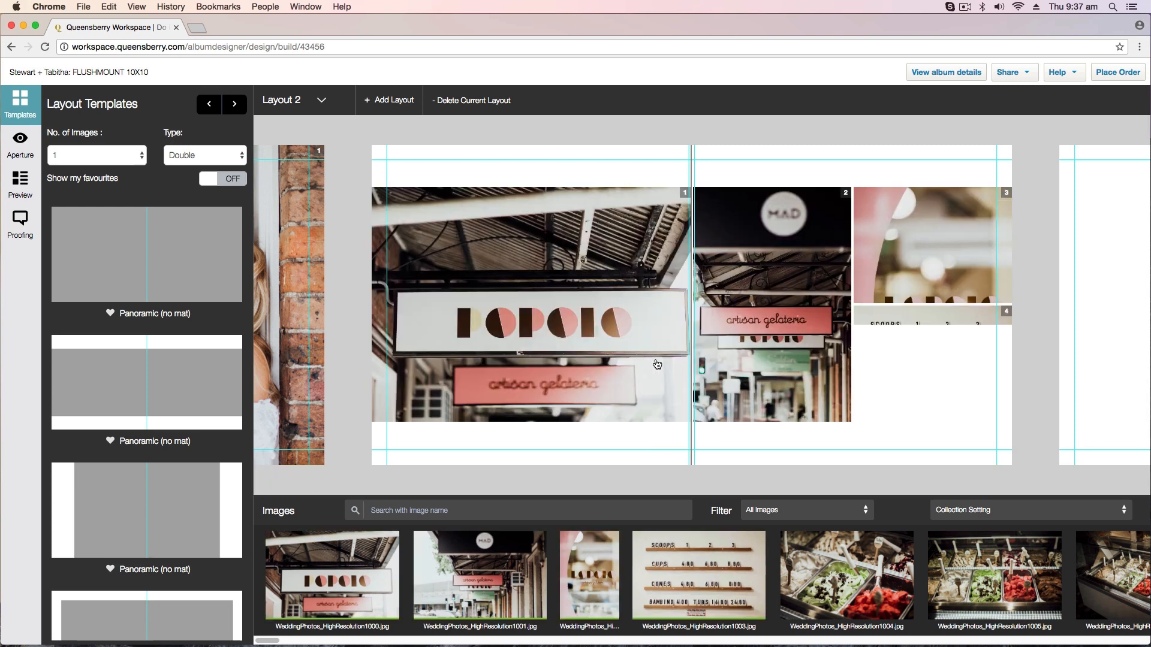
Fill Layout 3 with six photos: the three gelato counter shots from 1004 to 1006, the tiles, the shopfront and the couple in the doorway
{"action": "left_click", "coordinate": [1117, 376]}
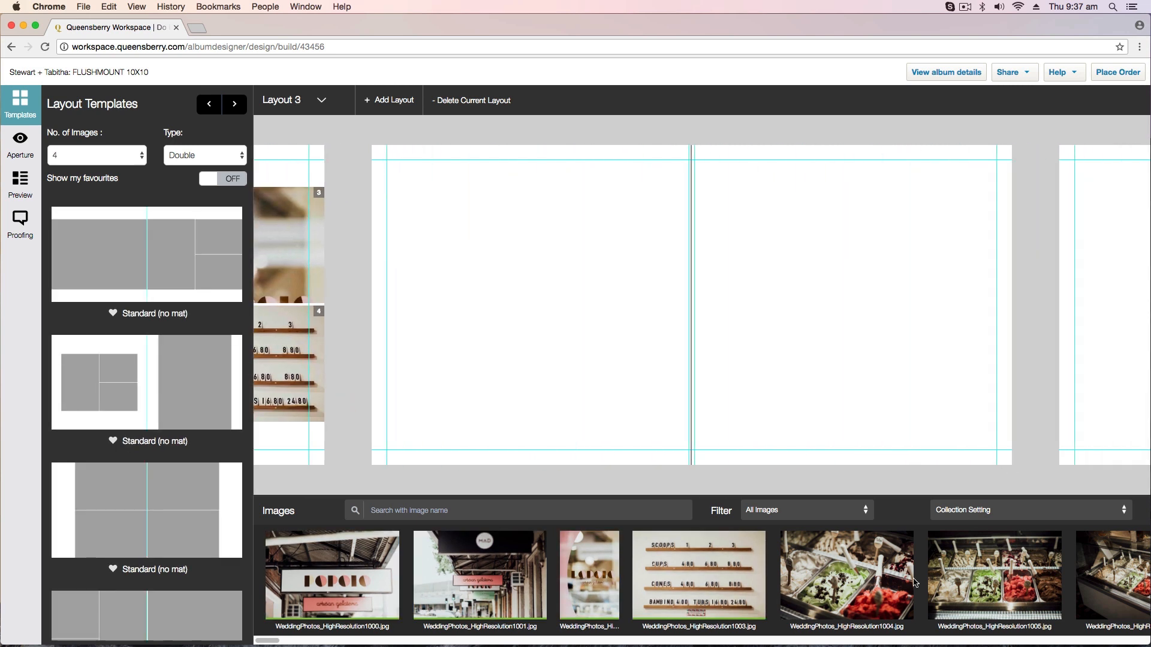
{"action": "left_click_drag", "start_coordinate": [269, 642], "coordinate": [285, 642]}
{"action": "left_click", "coordinate": [390, 577]}
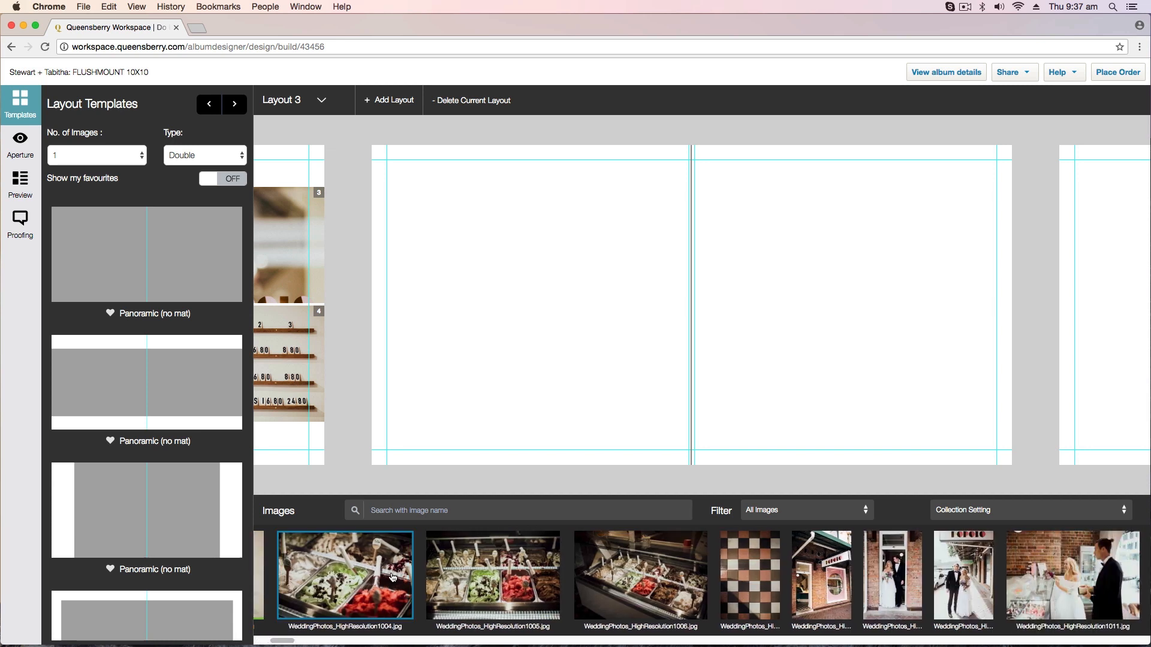
{"action": "left_click", "coordinate": [531, 579]}
{"action": "left_click", "coordinate": [645, 577]}
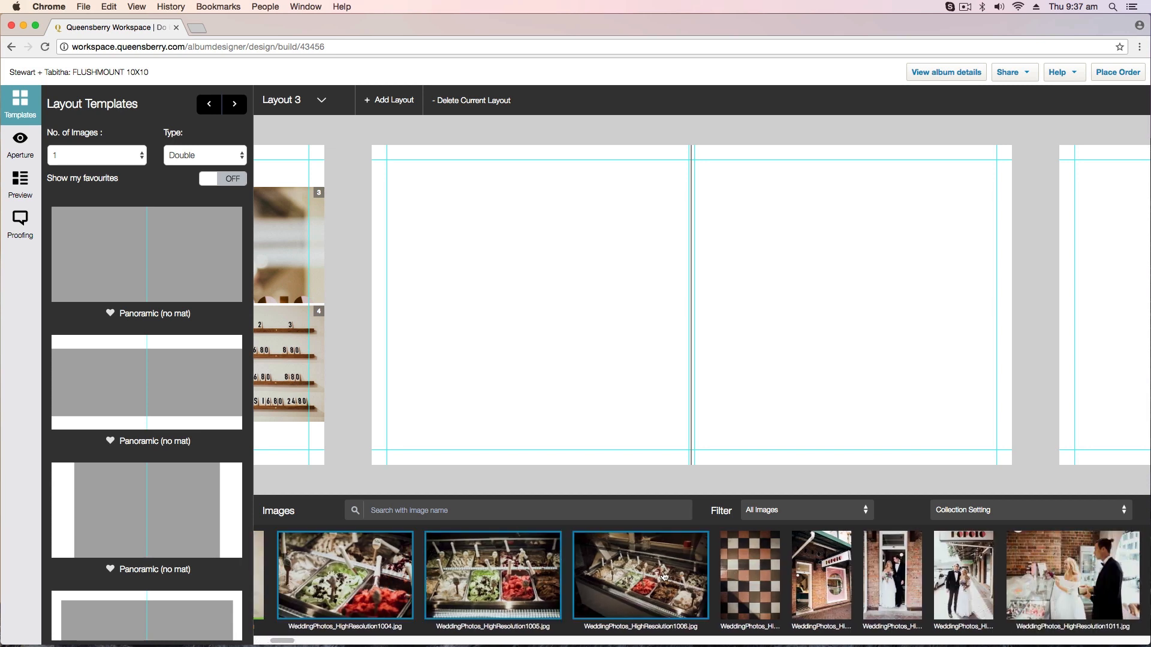
{"action": "left_click", "coordinate": [729, 578]}
{"action": "left_click", "coordinate": [847, 582]}
{"action": "left_click", "coordinate": [886, 584]}
{"action": "left_click_drag", "start_coordinate": [879, 576], "coordinate": [764, 378]}
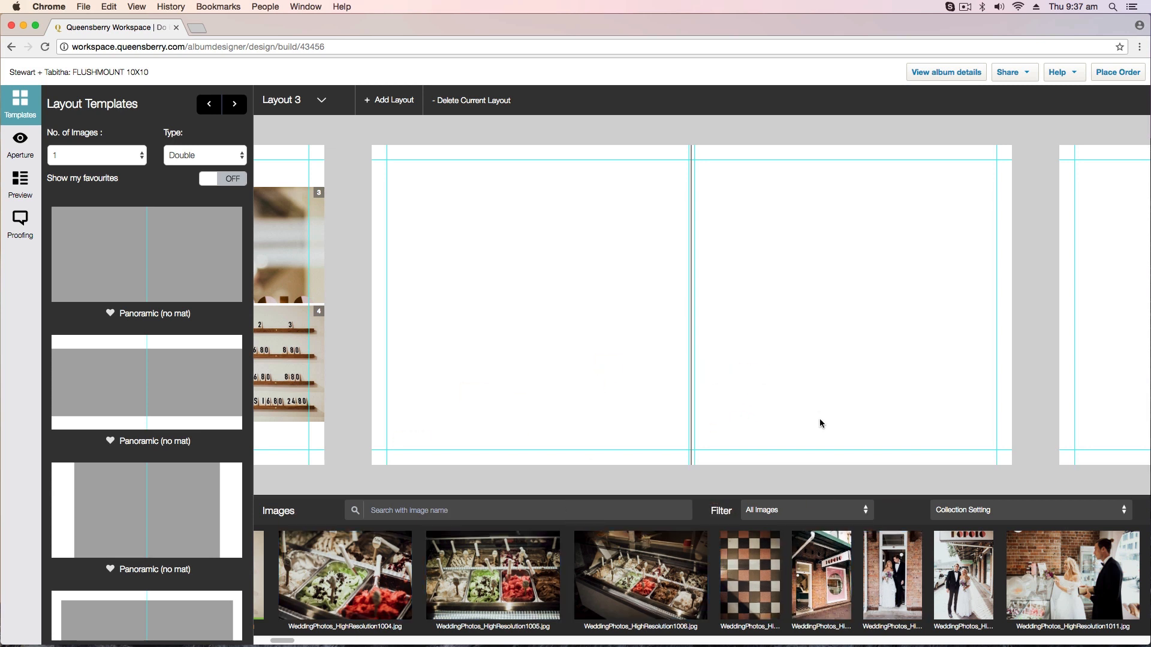
Fill Layout 4 with the next four photos, including WeddingPhotos_HighResolution1011.jpg and WeddingPhotos_HighResolution1012.jpg
{"action": "left_click", "coordinate": [1103, 384]}
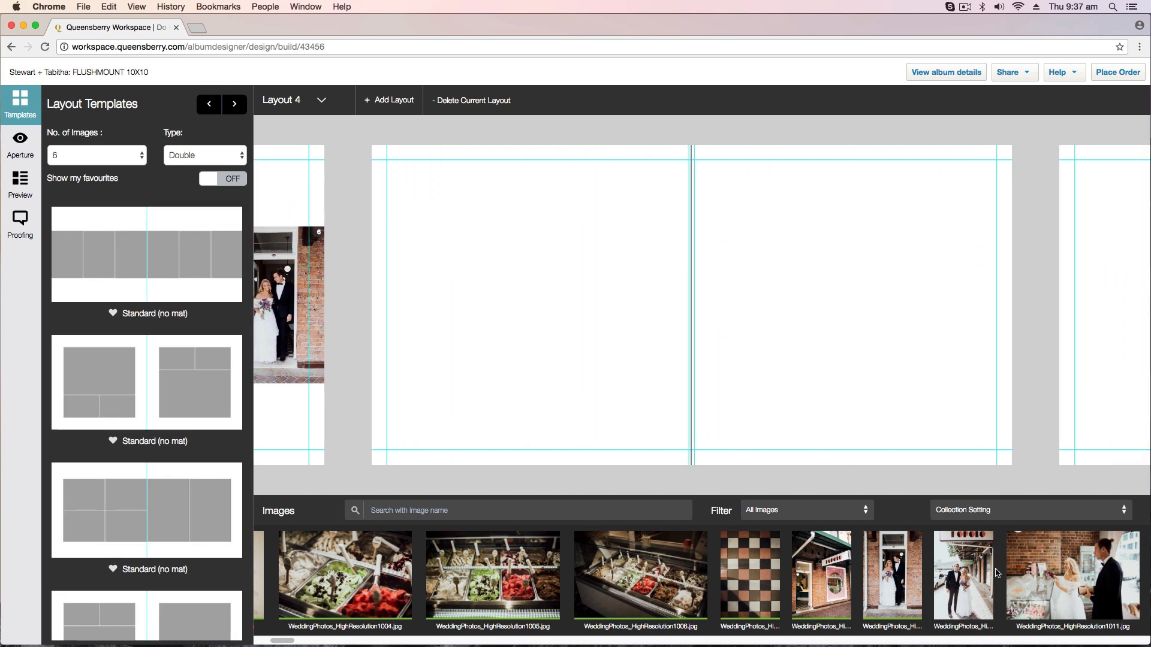
{"action": "left_click_drag", "start_coordinate": [286, 640], "coordinate": [303, 640]}
{"action": "left_click", "coordinate": [539, 586]}
{"action": "left_click", "coordinate": [713, 589]}
{"action": "left_click", "coordinate": [799, 594]}
{"action": "left_click_drag", "start_coordinate": [795, 579], "coordinate": [788, 405]}
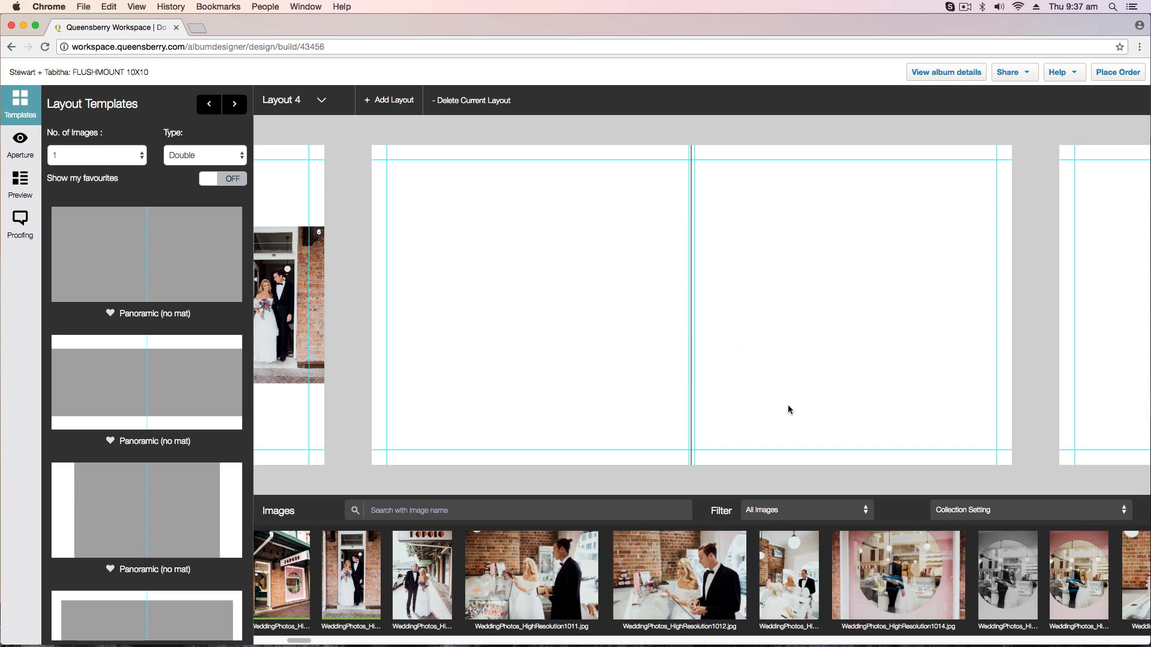
Fill Layout 5 with six photos, from WeddingPhotos_HighResolution1014.jpg through the black-and-white WeddingPhotos_HighResolution1020.jpg
{"action": "left_click", "coordinate": [1102, 400]}
{"action": "left_click_drag", "start_coordinate": [304, 642], "coordinate": [319, 644]}
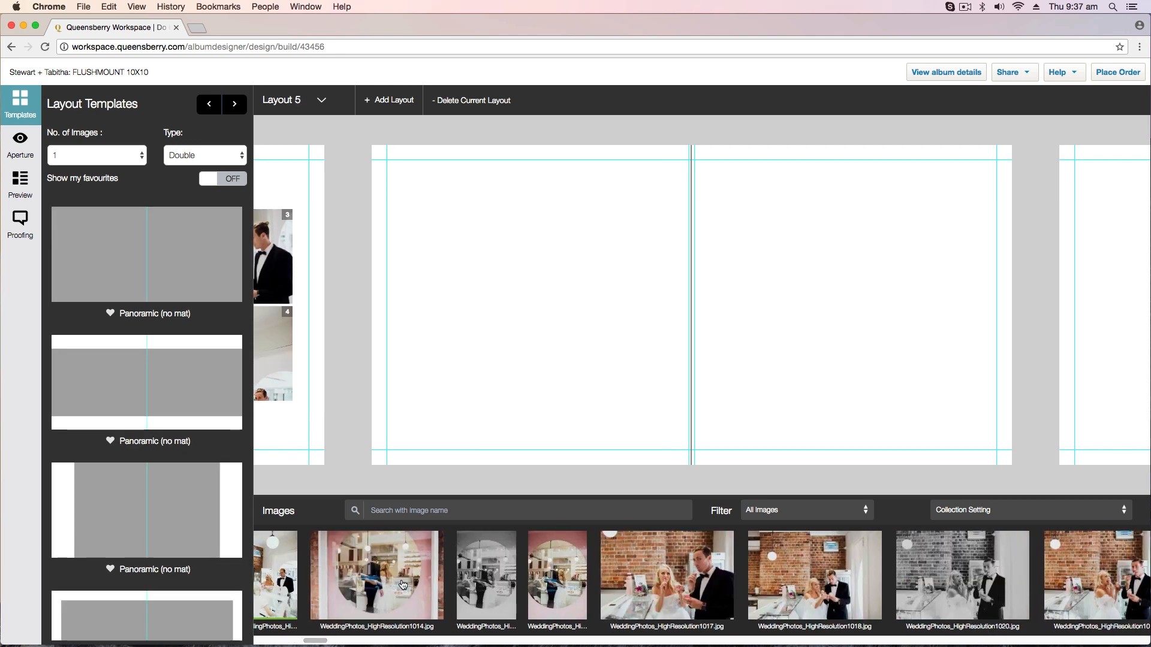
{"action": "left_click", "coordinate": [402, 584]}
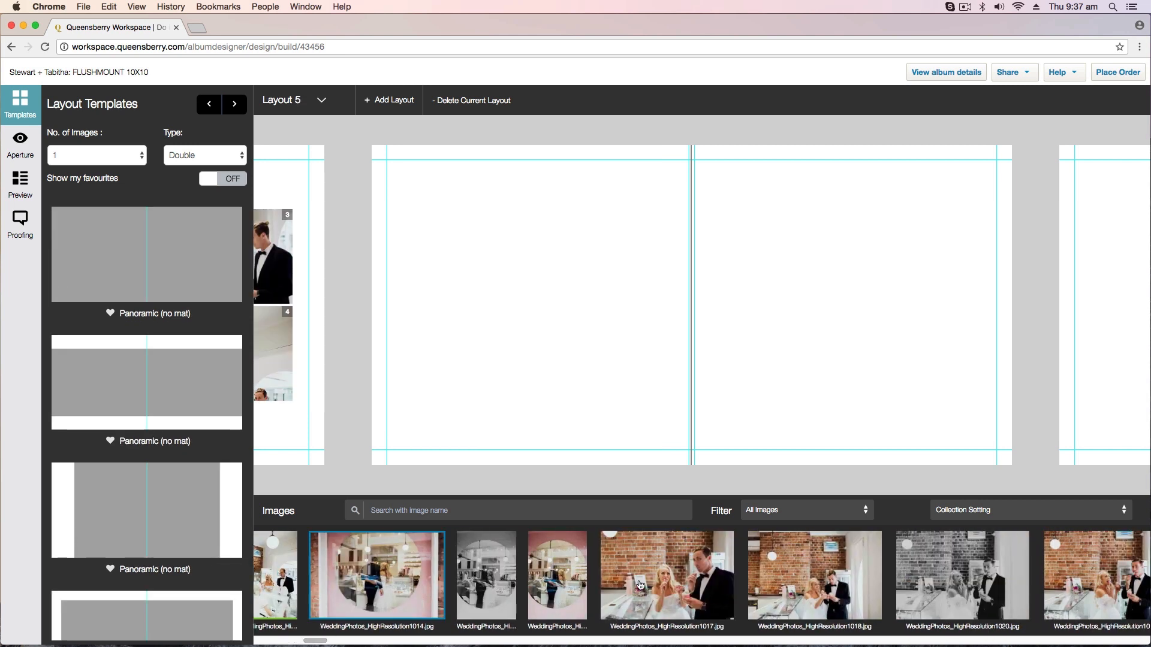
{"action": "left_click", "coordinate": [492, 588], "text": "shift"}
{"action": "left_click", "coordinate": [558, 584], "text": "shift"}
{"action": "left_click", "coordinate": [650, 584], "text": "shift"}
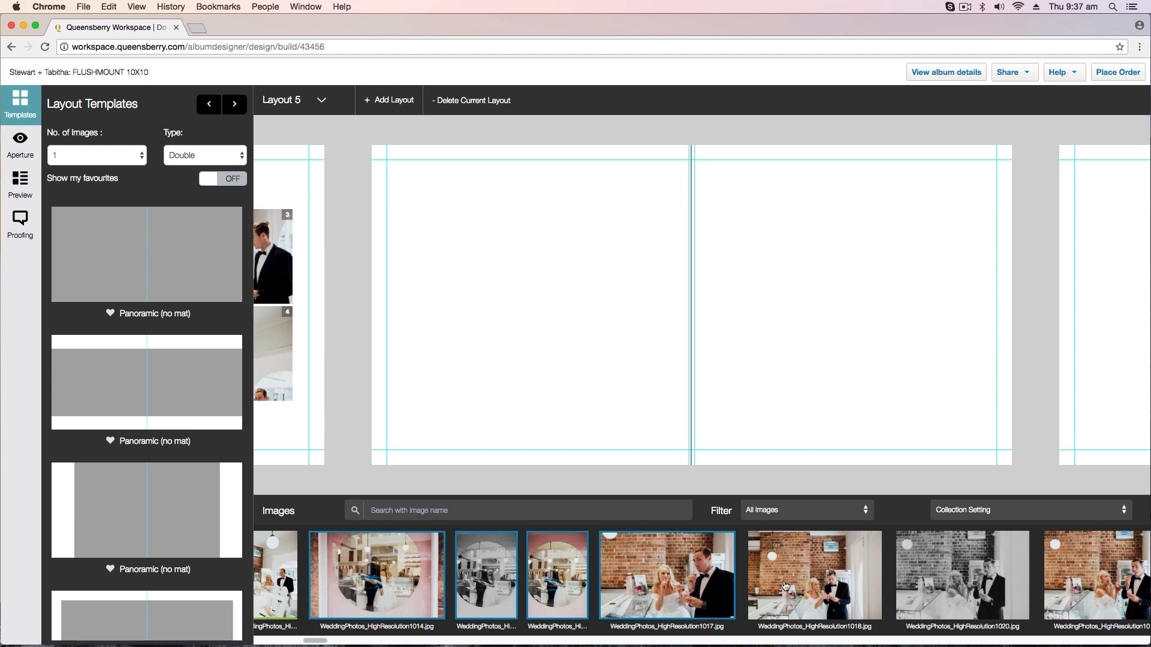
{"action": "left_click", "coordinate": [866, 588], "text": "shift"}
{"action": "mouse_move", "coordinate": [843, 594]}
{"action": "left_mouse_down"}
{"action": "mouse_move", "coordinate": [828, 573]}
{"action": "mouse_move", "coordinate": [840, 588]}
{"action": "left_mouse_up"}
{"action": "left_click", "coordinate": [932, 586], "text": "shift"}
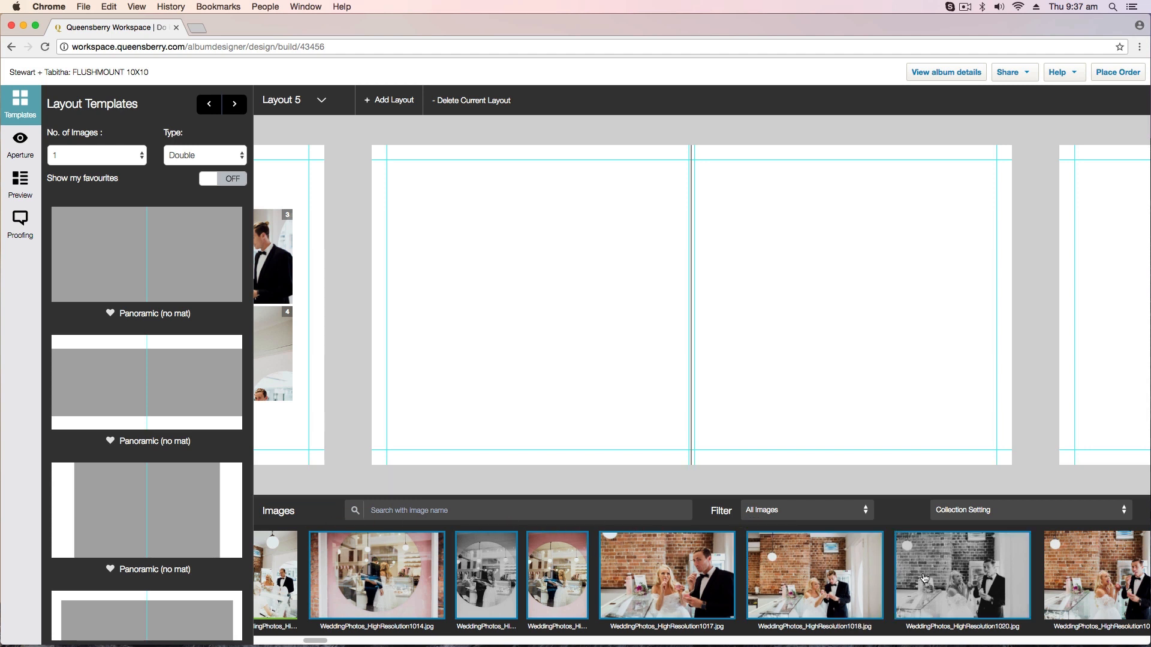
{"action": "left_click_drag", "start_coordinate": [927, 581], "coordinate": [804, 392]}
Fill Layout 6 with the four photos WeddingPhotos_HighResolution1019, 1021, 1023 and 1022
{"action": "left_click", "coordinate": [1092, 398]}
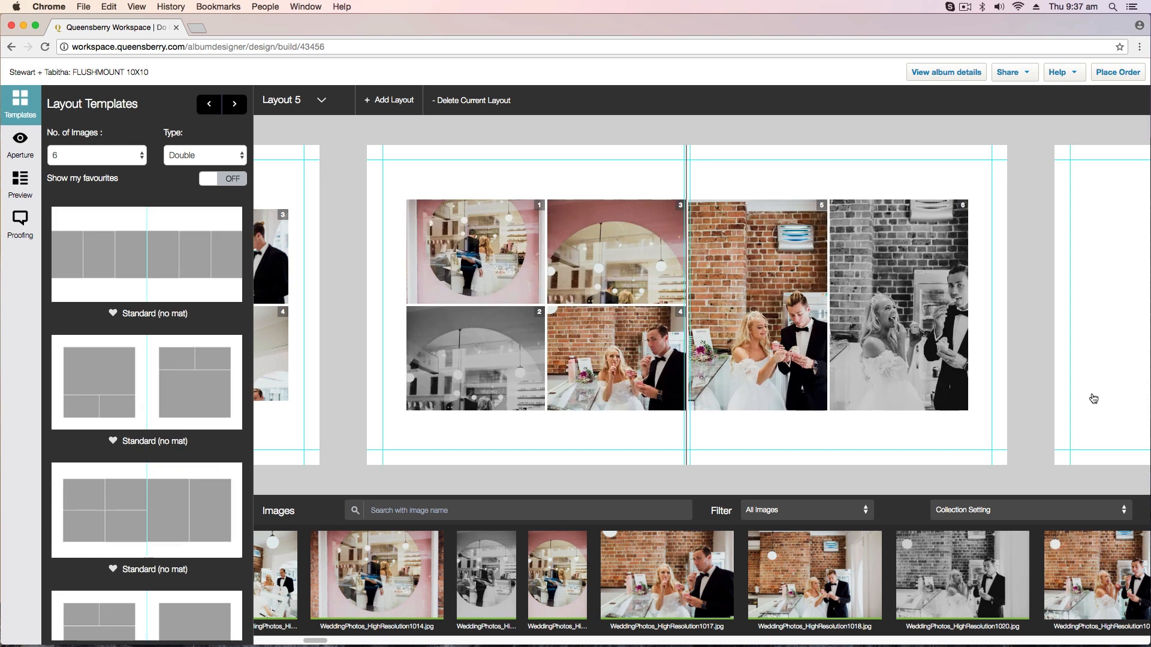
{"action": "left_click_drag", "start_coordinate": [313, 642], "coordinate": [334, 643]}
{"action": "left_click", "coordinate": [400, 592]}
{"action": "left_click", "coordinate": [543, 591]}
{"action": "left_click", "coordinate": [680, 594]}
{"action": "left_click", "coordinate": [822, 599]}
{"action": "left_click_drag", "start_coordinate": [863, 561], "coordinate": [1080, 421]}
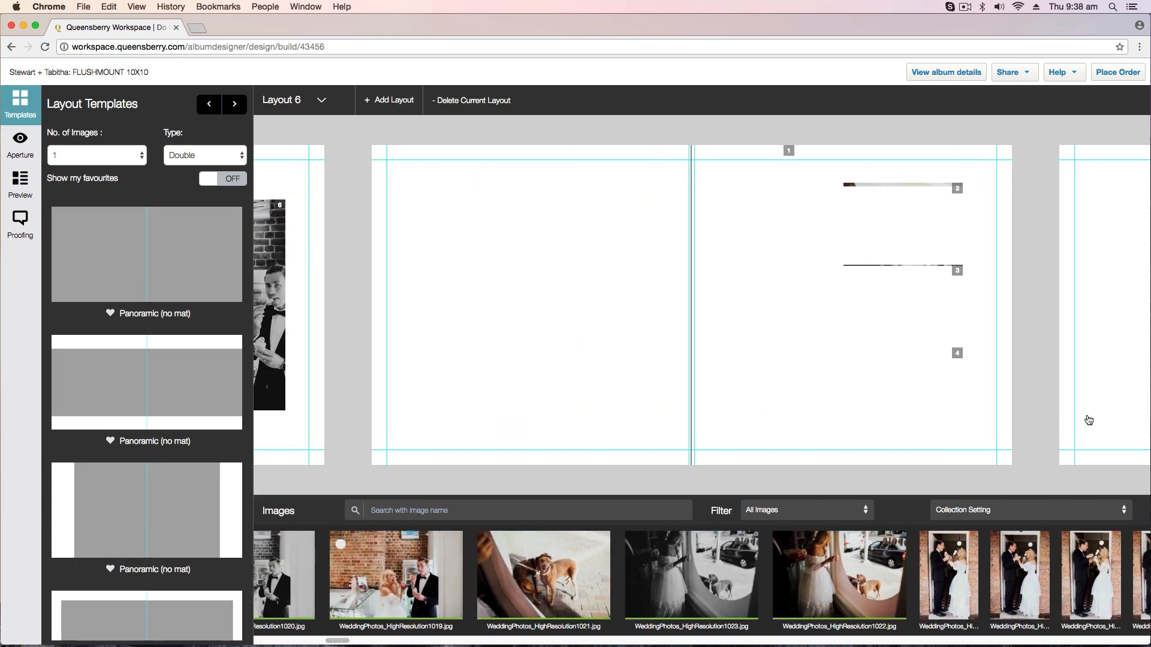
Fill Layout 7 with eight photos: the four vertical shots of the couple eating gelato plus WeddingPhotos_HighResolution1028, 1030, 1029 and 1031
{"action": "left_click", "coordinate": [1086, 413]}
{"action": "left_click_drag", "start_coordinate": [340, 641], "coordinate": [360, 643]}
{"action": "left_click", "coordinate": [336, 572]}
{"action": "left_click", "coordinate": [387, 572]}
{"action": "left_click", "coordinate": [453, 573]}
{"action": "left_click", "coordinate": [521, 564]}
{"action": "left_click", "coordinate": [623, 584]}
{"action": "left_click", "coordinate": [923, 585]}
{"action": "left_click", "coordinate": [828, 586]}
{"action": "left_click", "coordinate": [1044, 583]}
{"action": "left_click_drag", "start_coordinate": [1044, 583], "coordinate": [912, 481]}
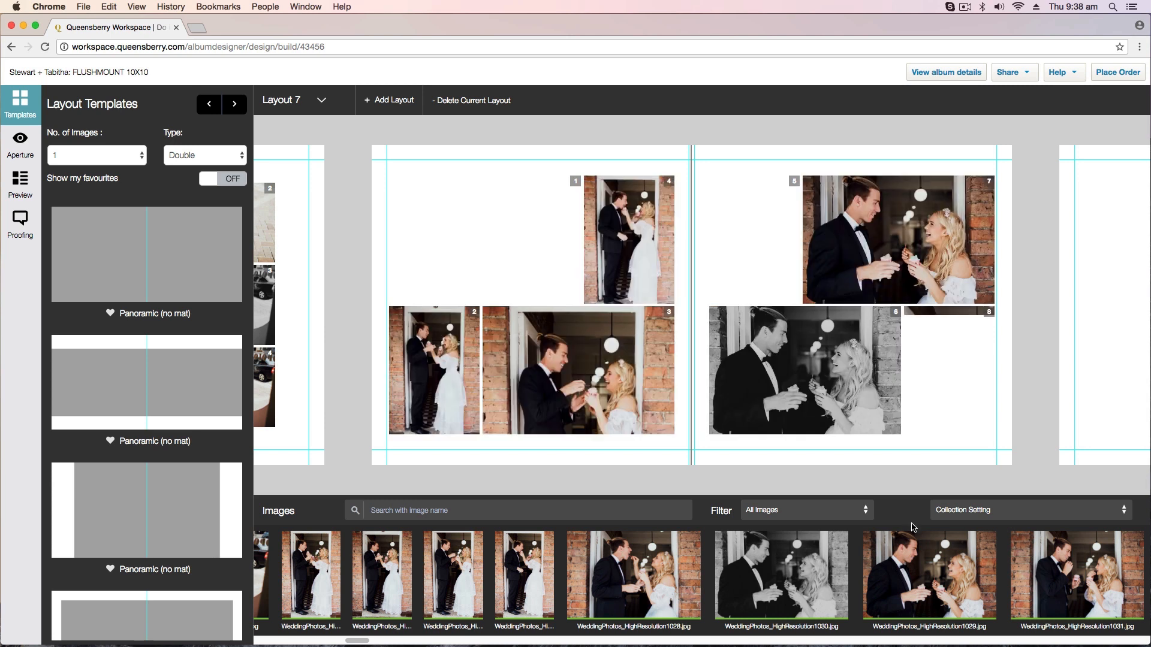
Fill Layout 8 with the next six photos that follow WeddingPhotos_HighResolution1033.jpg in the collection
{"action": "left_click", "coordinate": [1110, 403]}
{"action": "left_click_drag", "start_coordinate": [357, 641], "coordinate": [393, 641]}
{"action": "left_click", "coordinate": [360, 575]}
{"action": "left_click", "coordinate": [542, 579]}
{"action": "left_click", "coordinate": [472, 578]}
{"action": "left_click", "coordinate": [684, 582]}
{"action": "left_click", "coordinate": [761, 588]}
{"action": "left_click", "coordinate": [833, 585]}
{"action": "left_click_drag", "start_coordinate": [843, 582], "coordinate": [824, 408]}
Fill Layout 9 with the four photos WeddingPhotos_HighResolution1048 through 1051 of the couple and the dogs
{"action": "left_click_drag", "start_coordinate": [388, 641], "coordinate": [422, 643]}
{"action": "left_click", "coordinate": [1084, 408]}
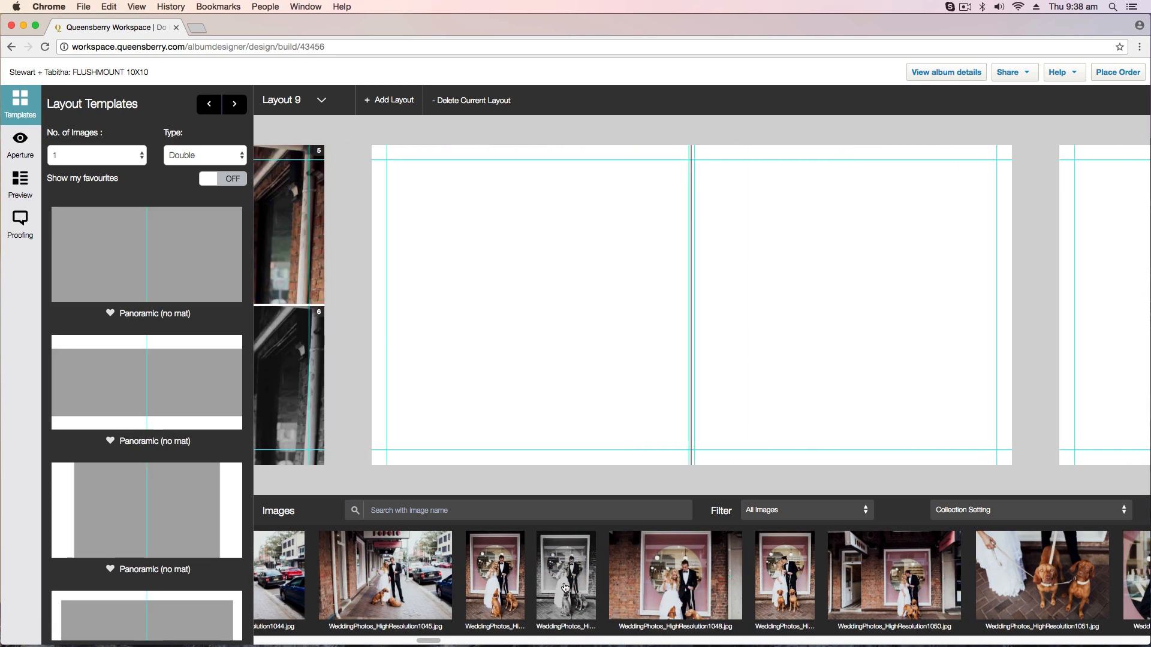
{"action": "left_click", "coordinate": [675, 575]}
{"action": "left_click", "coordinate": [785, 575]}
{"action": "left_click", "coordinate": [894, 575]}
{"action": "left_click", "coordinate": [1043, 576]}
{"action": "left_click_drag", "start_coordinate": [1042, 575], "coordinate": [828, 420]}
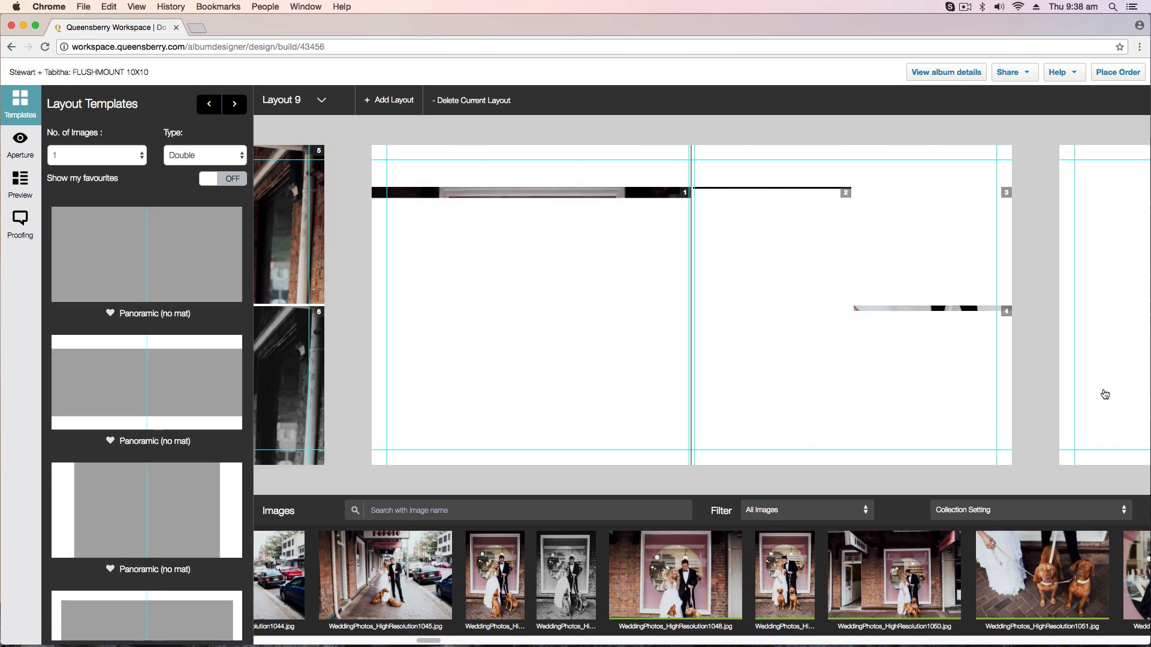
Place WeddingPhotos_HighResolution1053.jpg on the left page of Layout 10, opposite the inside back cover
{"action": "left_click", "coordinate": [1105, 395]}
{"action": "left_click_drag", "start_coordinate": [428, 641], "coordinate": [455, 642]}
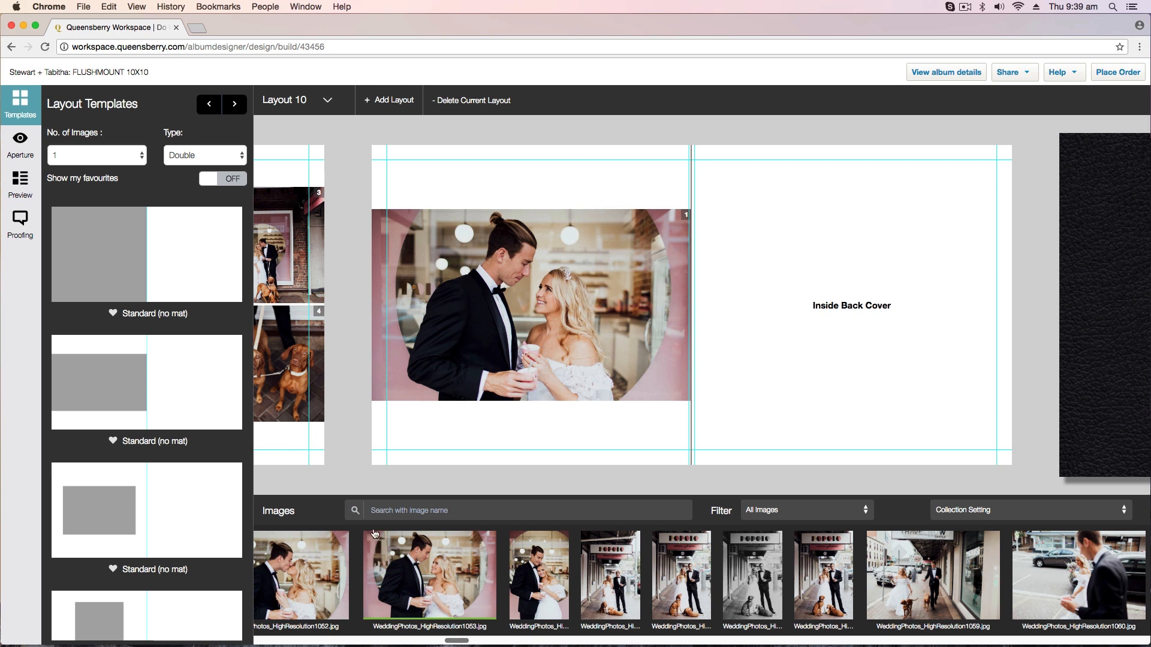
Jump back to the Front Cover and advance to Layout 1 to review the album
{"action": "left_click", "coordinate": [328, 99]}
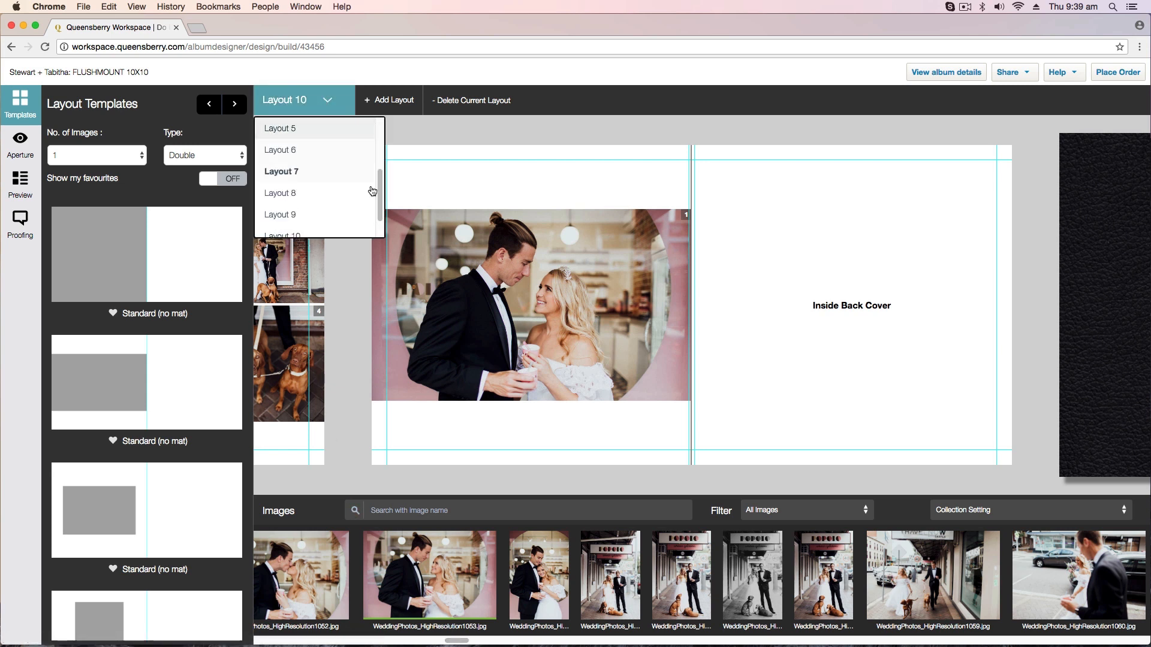
{"action": "left_click_drag", "start_coordinate": [381, 186], "coordinate": [375, 141]}
{"action": "scroll", "coordinate": [375, 144], "scroll_direction": "up", "scroll_amount": 1}
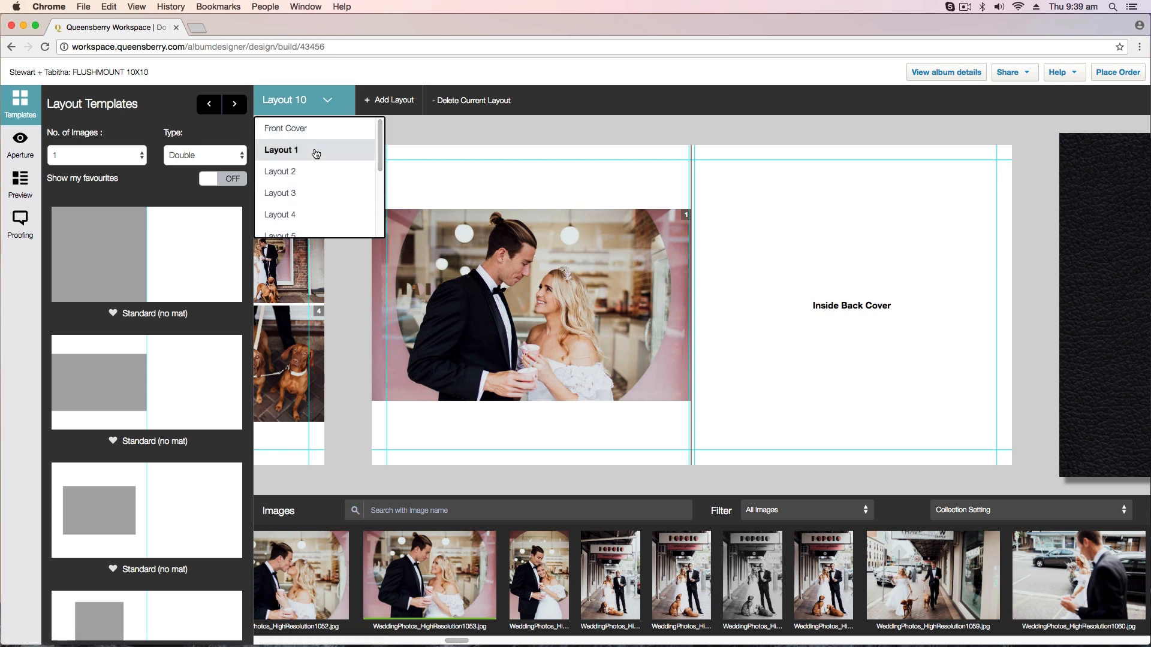
{"action": "left_click", "coordinate": [313, 128]}
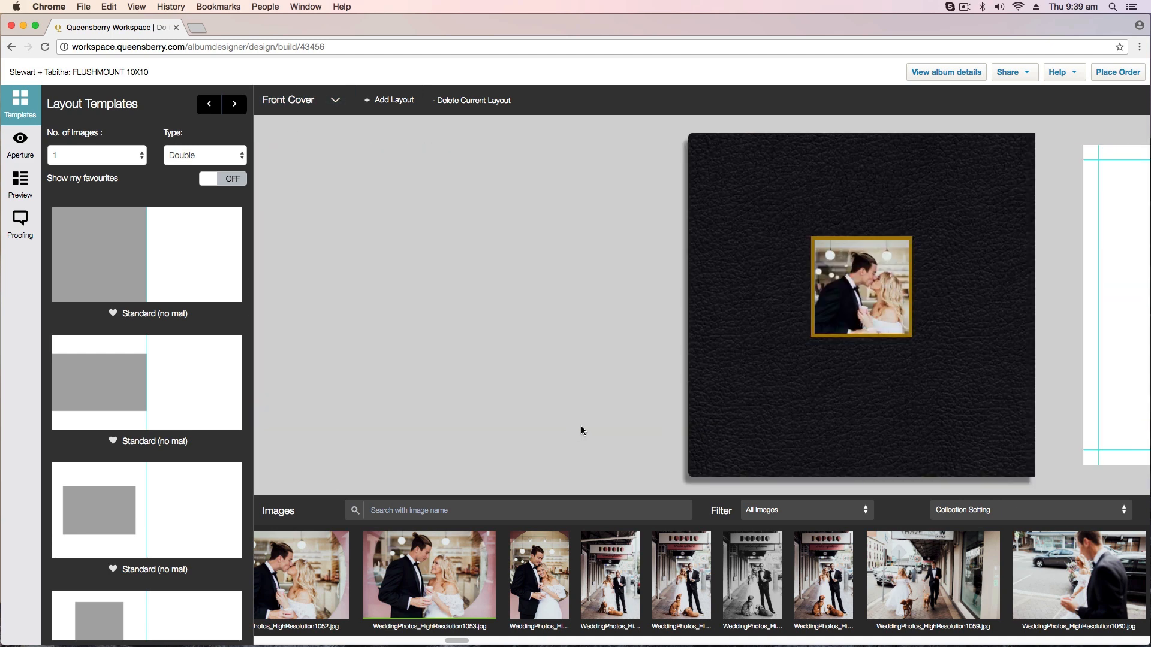
{"action": "left_click", "coordinate": [1116, 422]}
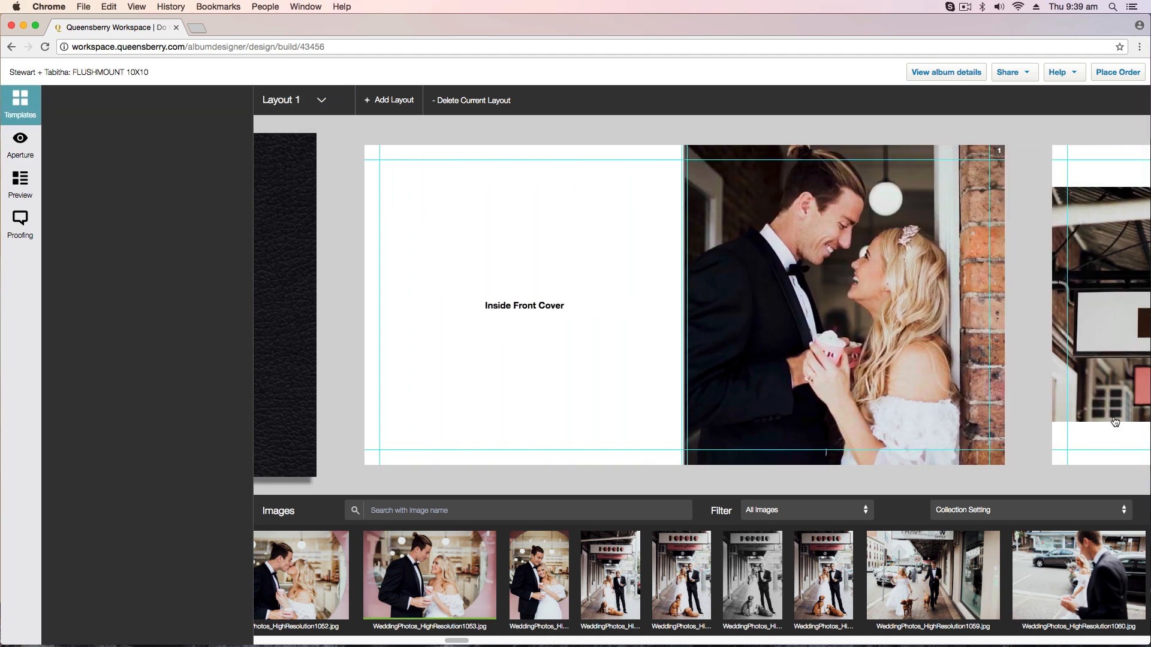
Cycle through alternative one-image templates for Layout 1 and return to the full right-page photo
{"action": "key", "text": "Down"}
{"action": "key", "text": "Down"}
{"action": "key", "text": "Down"}
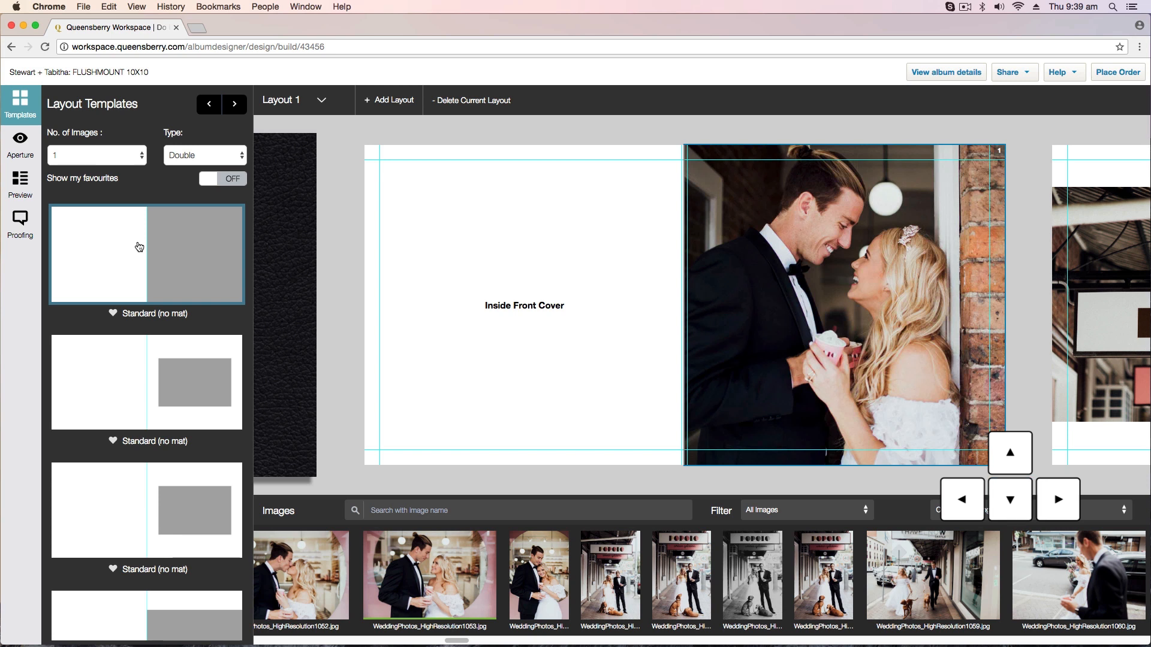
{"action": "key", "text": "Down"}
{"action": "key", "text": "Down"}
{"action": "key", "text": "Down"}
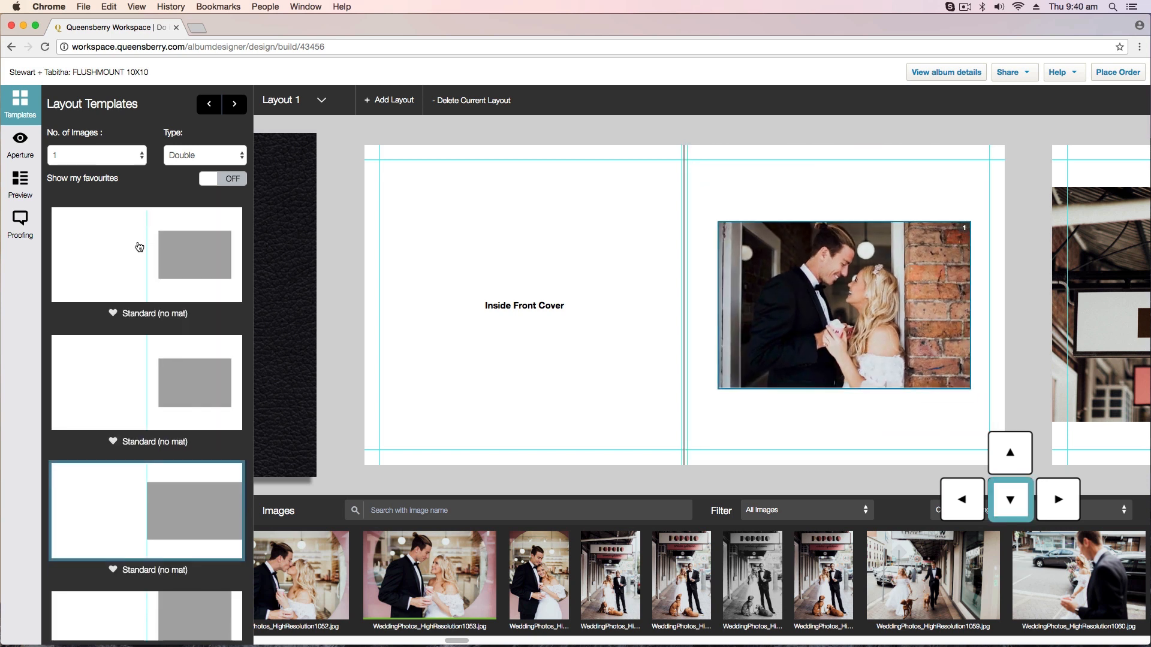
{"action": "key", "text": "Down"}
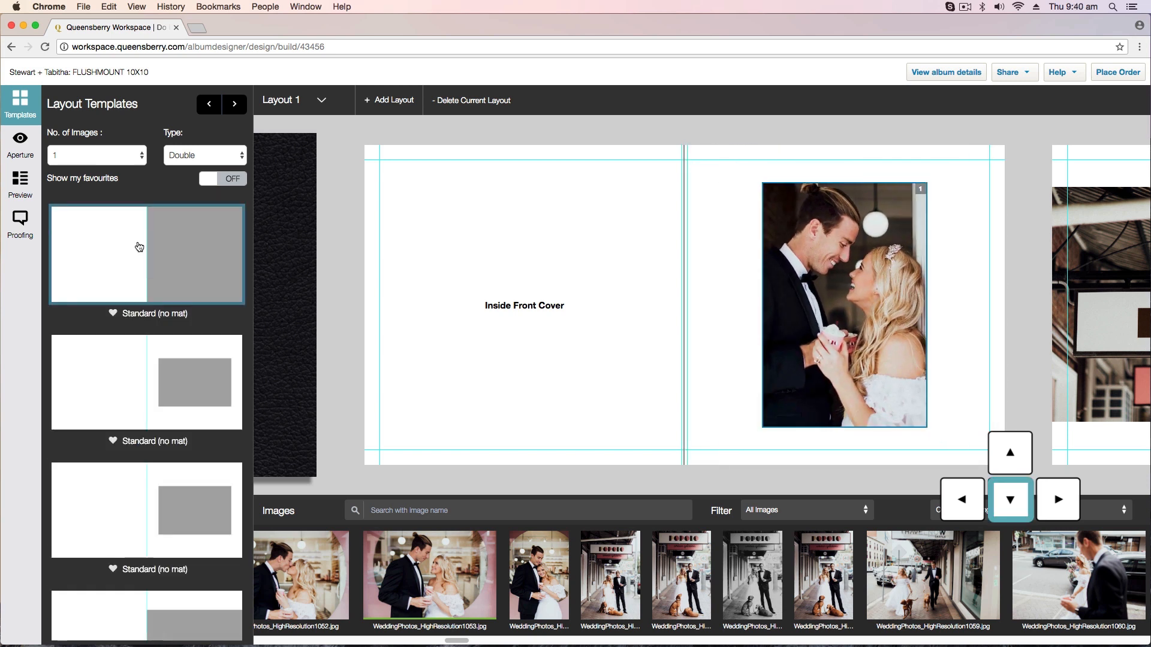
{"action": "left_click", "coordinate": [789, 278]}
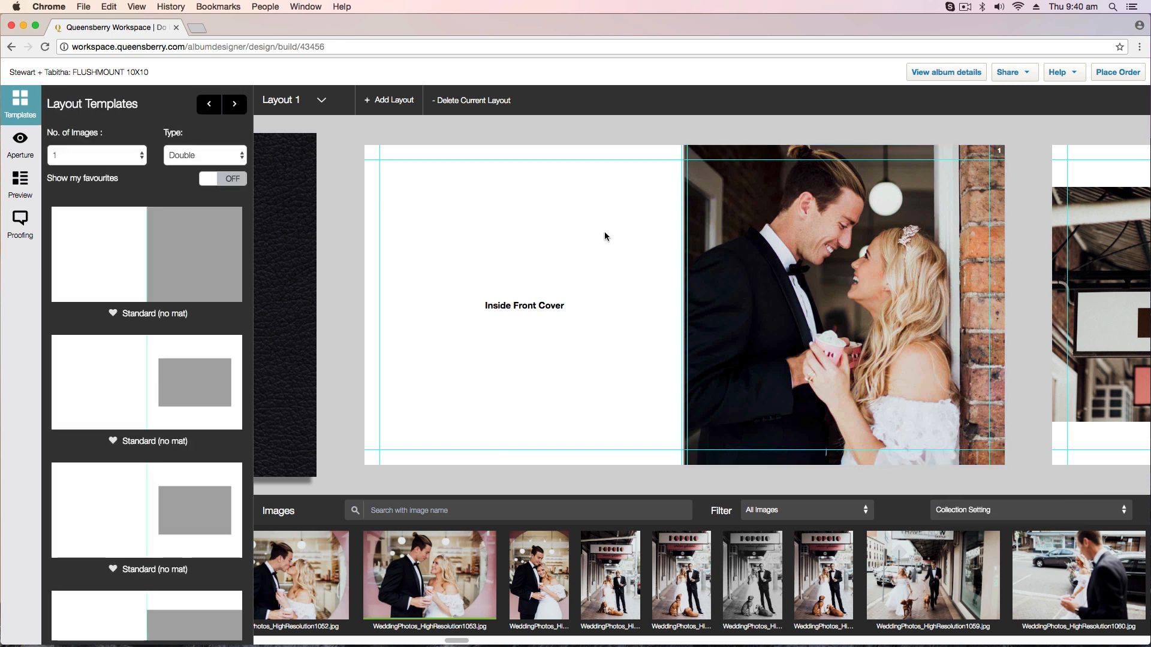
Slightly enlarge WeddingPhotos_HighResolution1033.jpg on Layout 1 and reposition it so the couple shifts toward the page's outer edge
{"action": "left_click", "coordinate": [913, 256]}
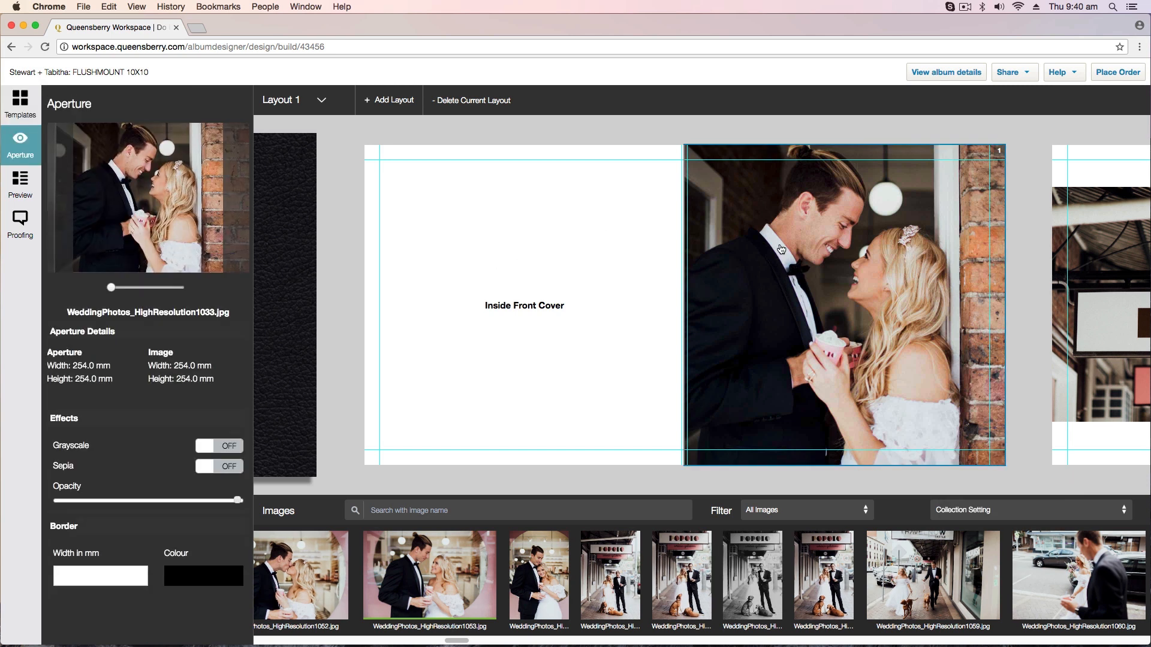
{"action": "left_click_drag", "start_coordinate": [149, 235], "coordinate": [161, 230]}
{"action": "left_click_drag", "start_coordinate": [113, 293], "coordinate": [115, 294]}
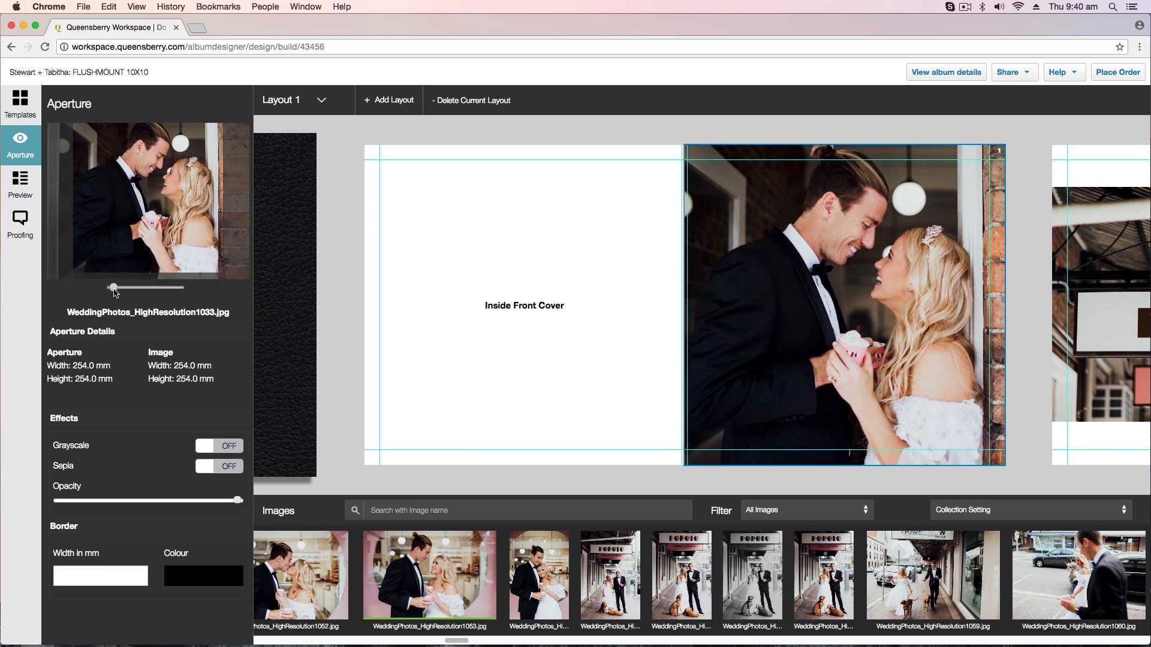
{"action": "left_click_drag", "start_coordinate": [142, 250], "coordinate": [143, 252]}
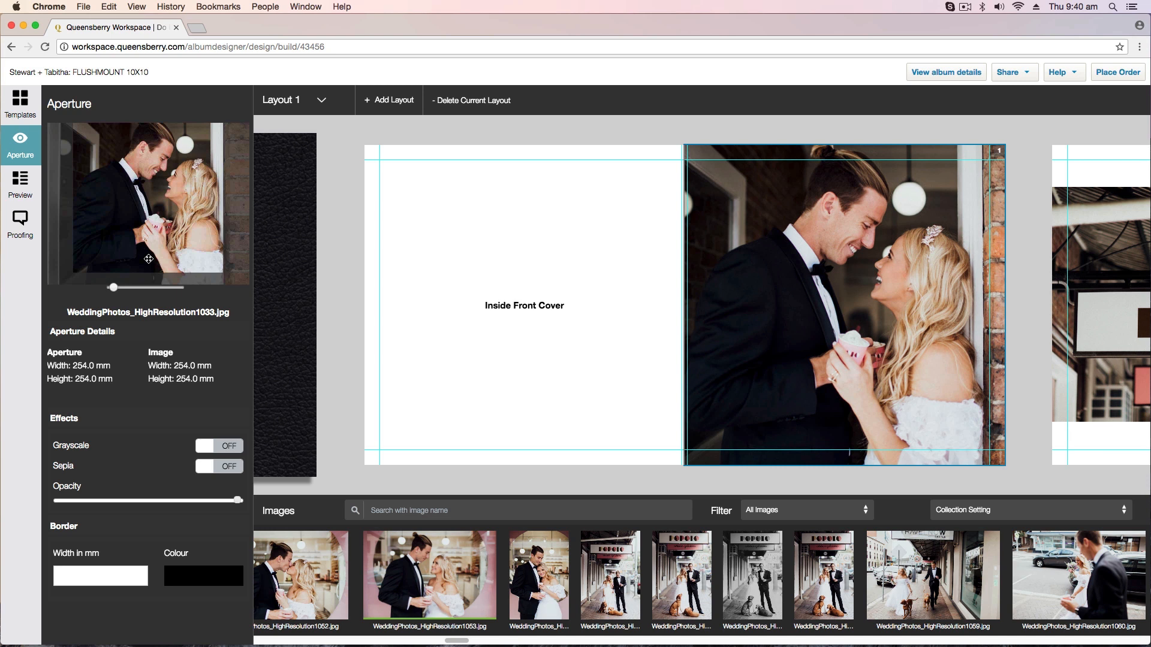
Try the grayscale, sepia and opacity effects and a 5 mm border on the Layout 1 photo, reverting each one
{"action": "left_click", "coordinate": [203, 447]}
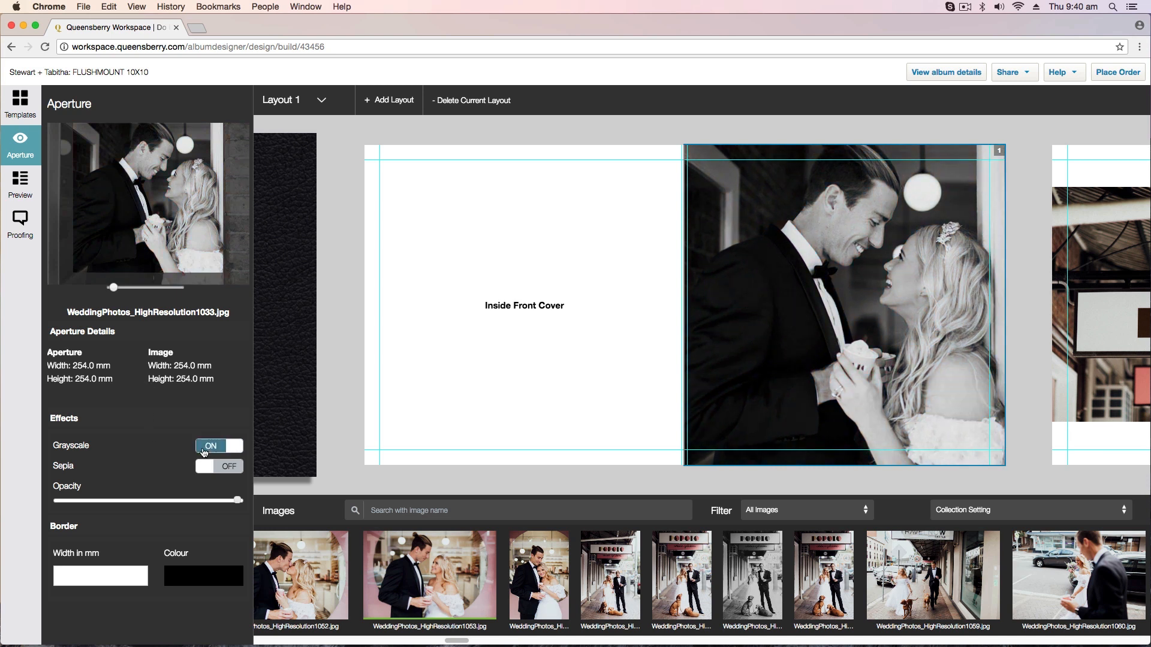
{"action": "left_click", "coordinate": [203, 448]}
{"action": "left_click", "coordinate": [203, 467]}
{"action": "left_click", "coordinate": [202, 467]}
{"action": "mouse_move", "coordinate": [237, 500]}
{"action": "left_mouse_down"}
{"action": "mouse_move", "coordinate": [183, 498]}
{"action": "mouse_move", "coordinate": [248, 514]}
{"action": "left_mouse_up"}
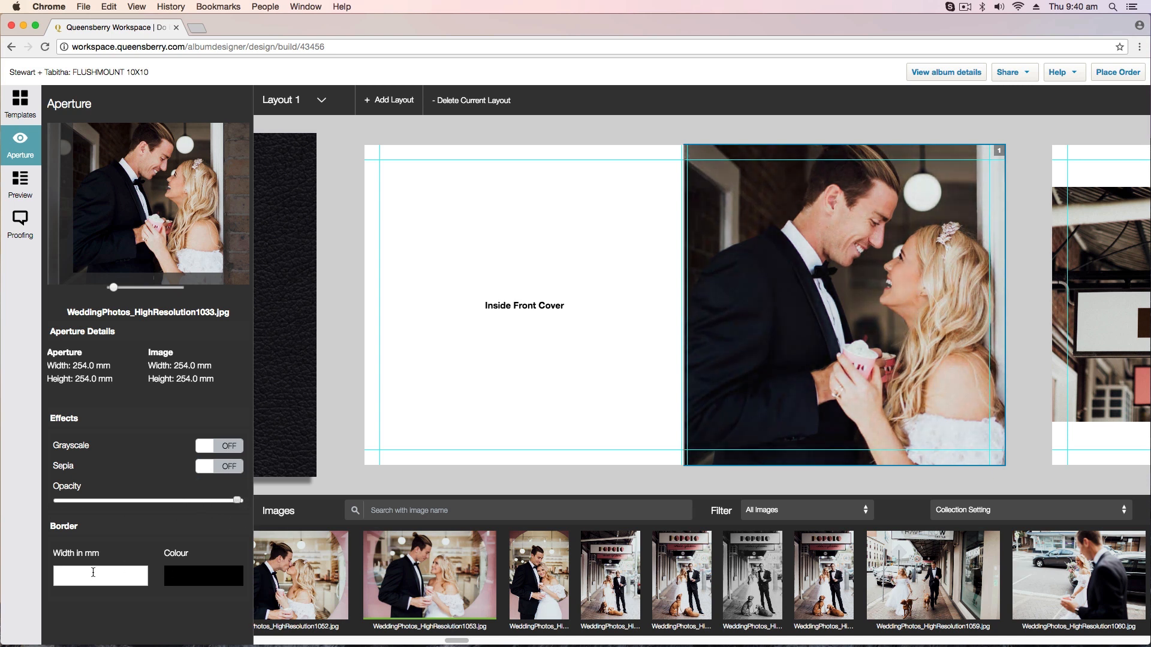
{"action": "type", "text": "5"}
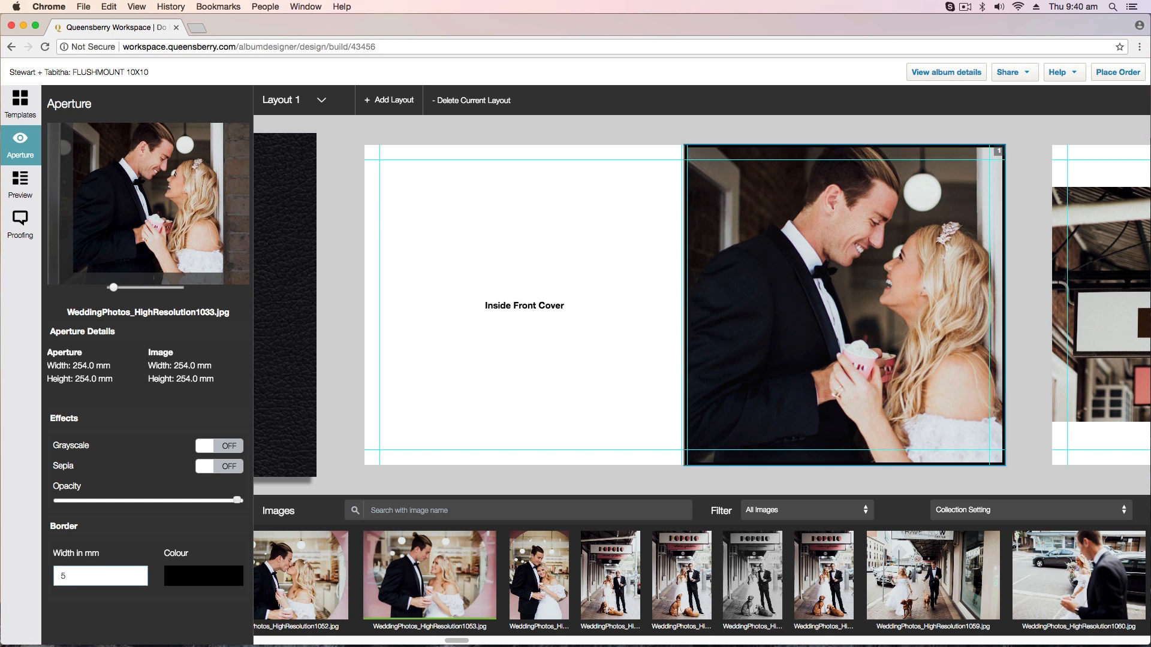
{"action": "type", "text": "0"}
Replace the right page of Layout 2 with the full-page one-image Single (Right) template
{"action": "left_click", "coordinate": [20, 103]}
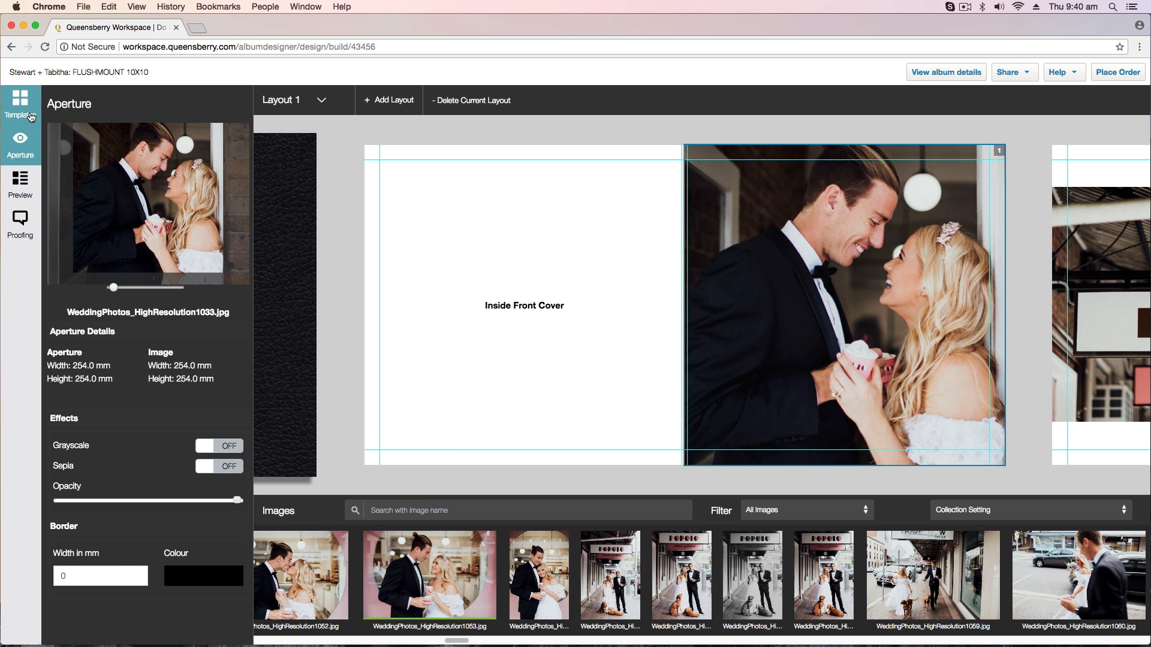
{"action": "left_click", "coordinate": [1095, 459]}
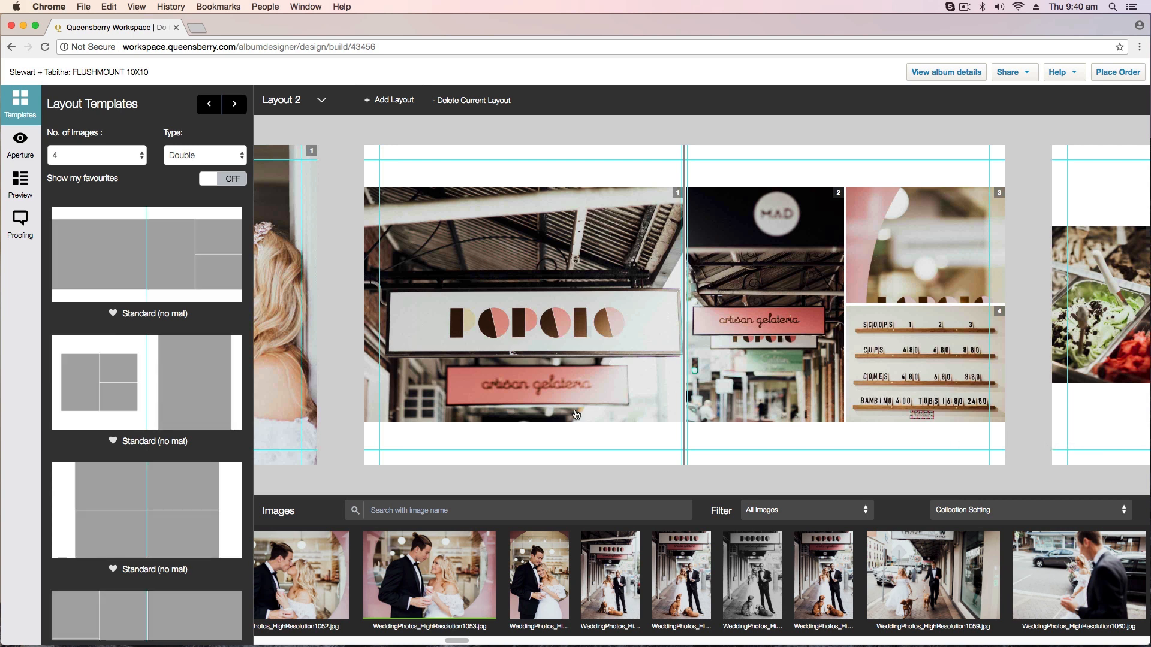
{"action": "left_click", "coordinate": [189, 157]}
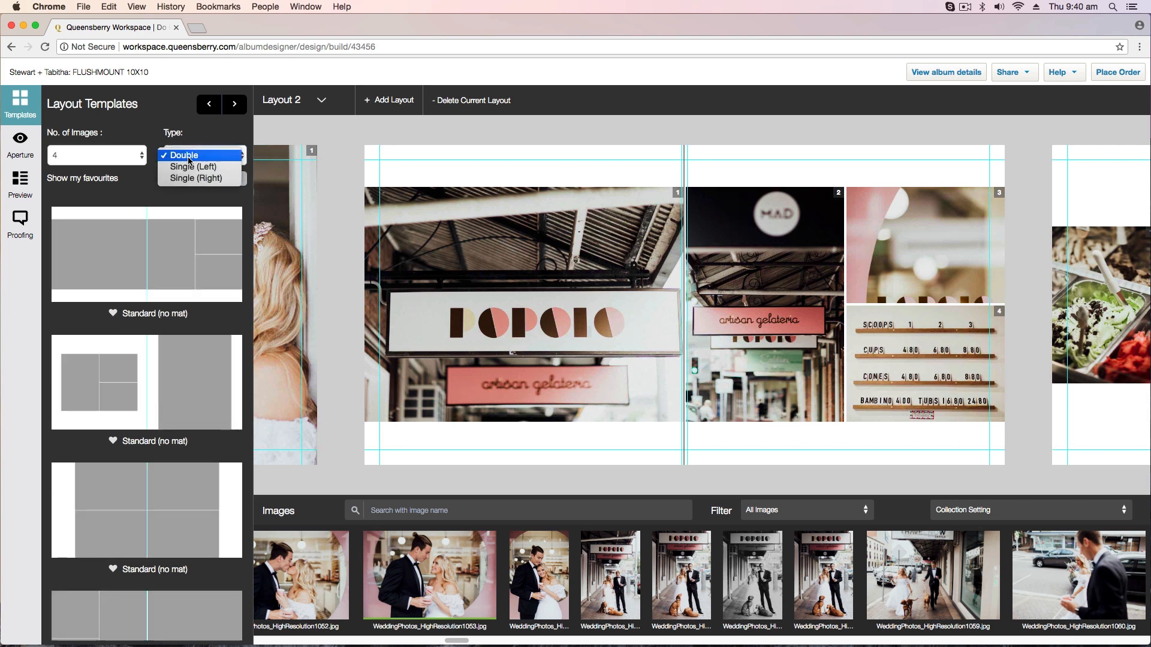
{"action": "left_click", "coordinate": [196, 178]}
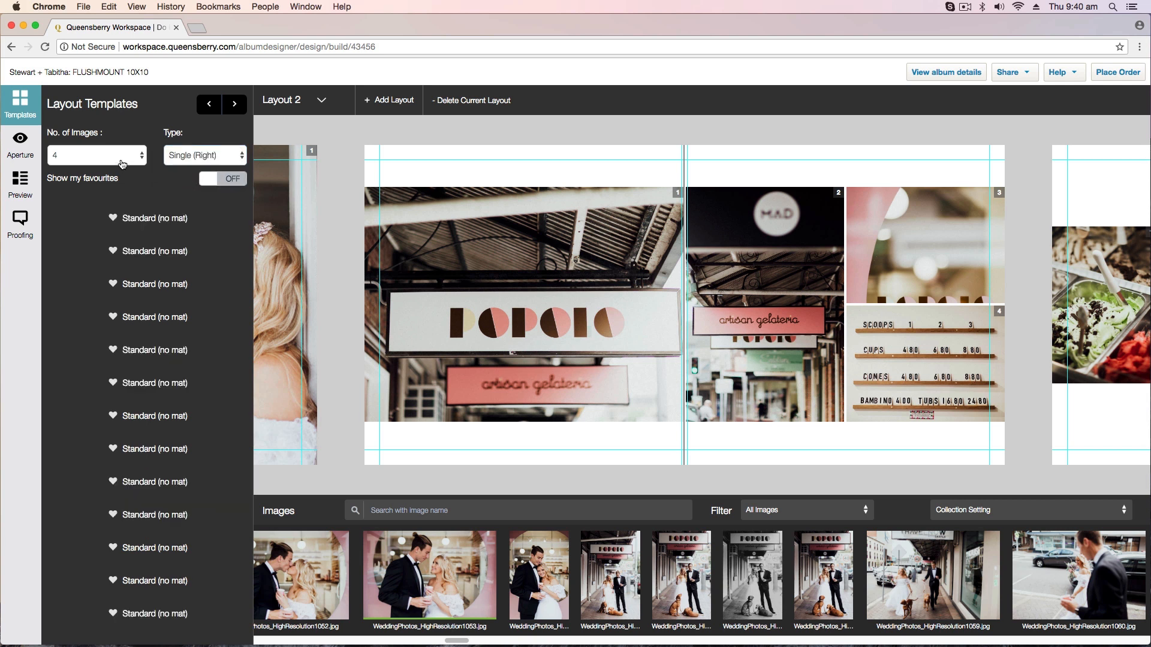
{"action": "left_click", "coordinate": [119, 157]}
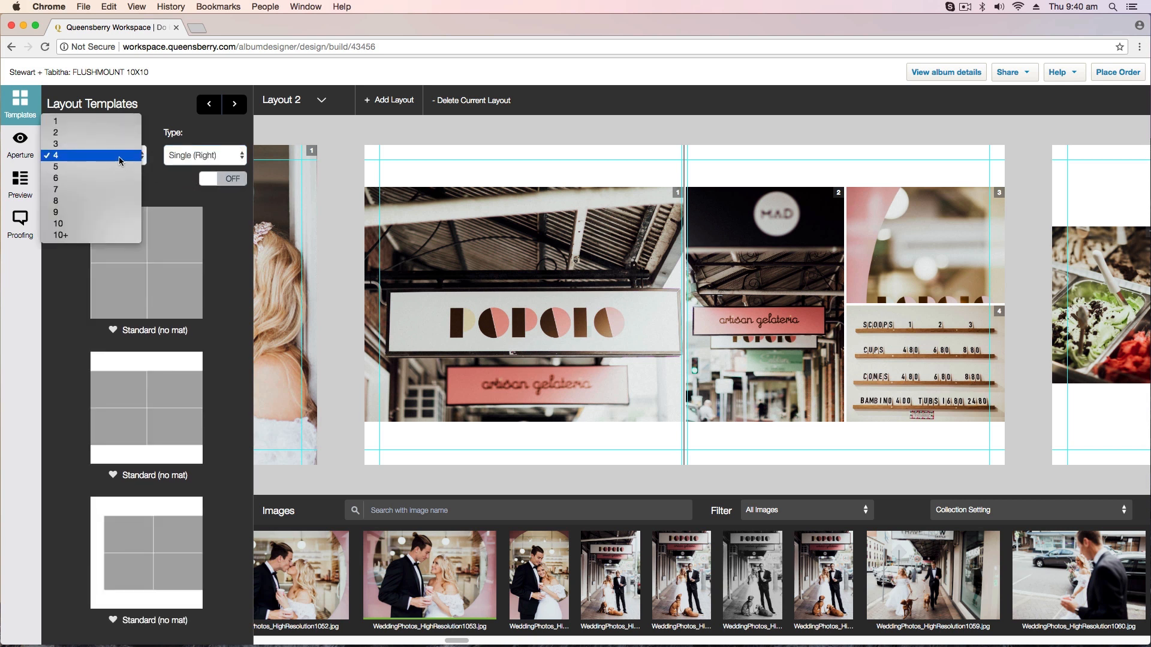
{"action": "left_click", "coordinate": [110, 125]}
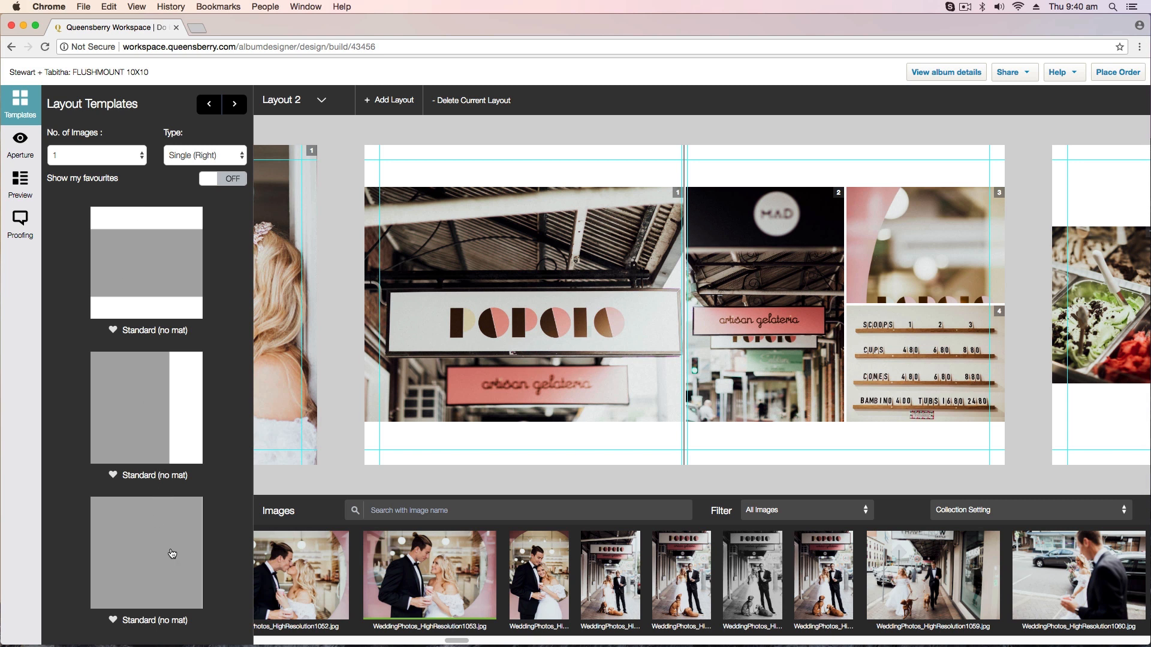
{"action": "left_click_drag", "start_coordinate": [168, 556], "coordinate": [825, 341]}
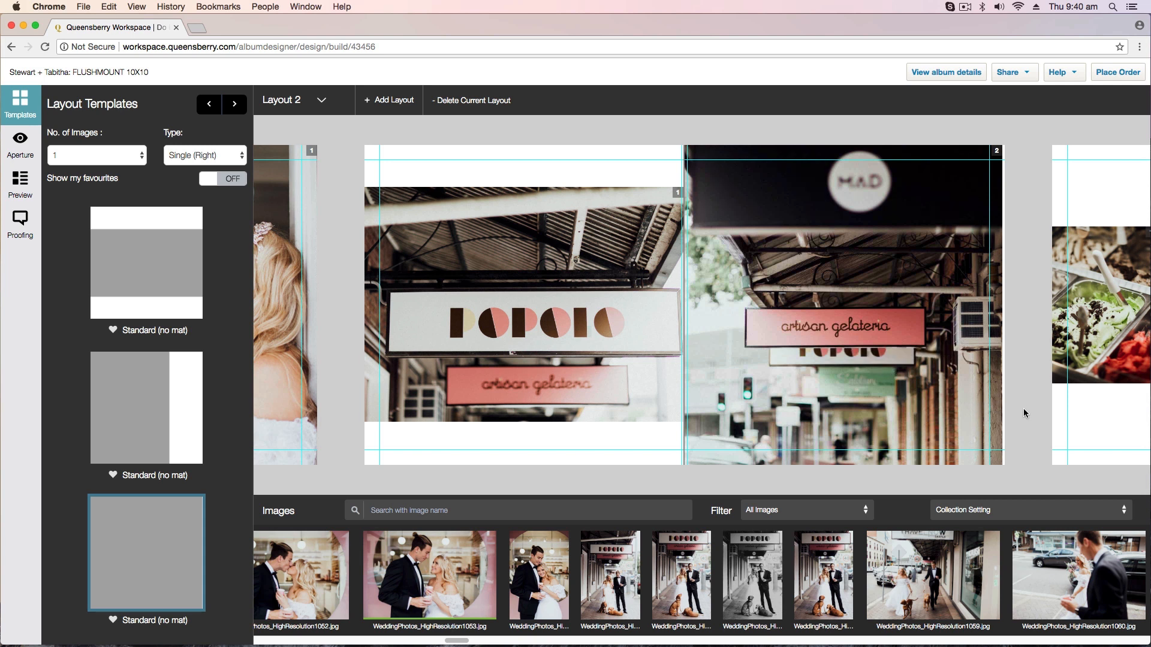
Apply the five-image Double template with one full left-page photo and a four-photo grid opposite to Layout 3
{"action": "left_click", "coordinate": [1077, 435]}
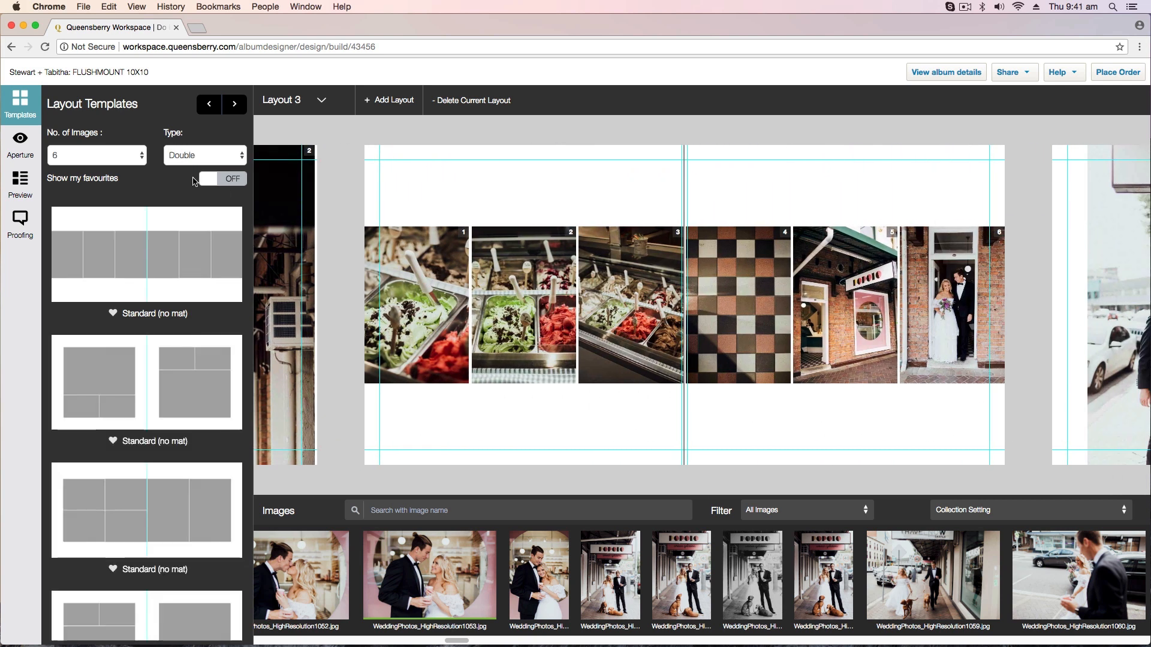
{"action": "left_click", "coordinate": [118, 156]}
{"action": "left_click", "coordinate": [117, 145]}
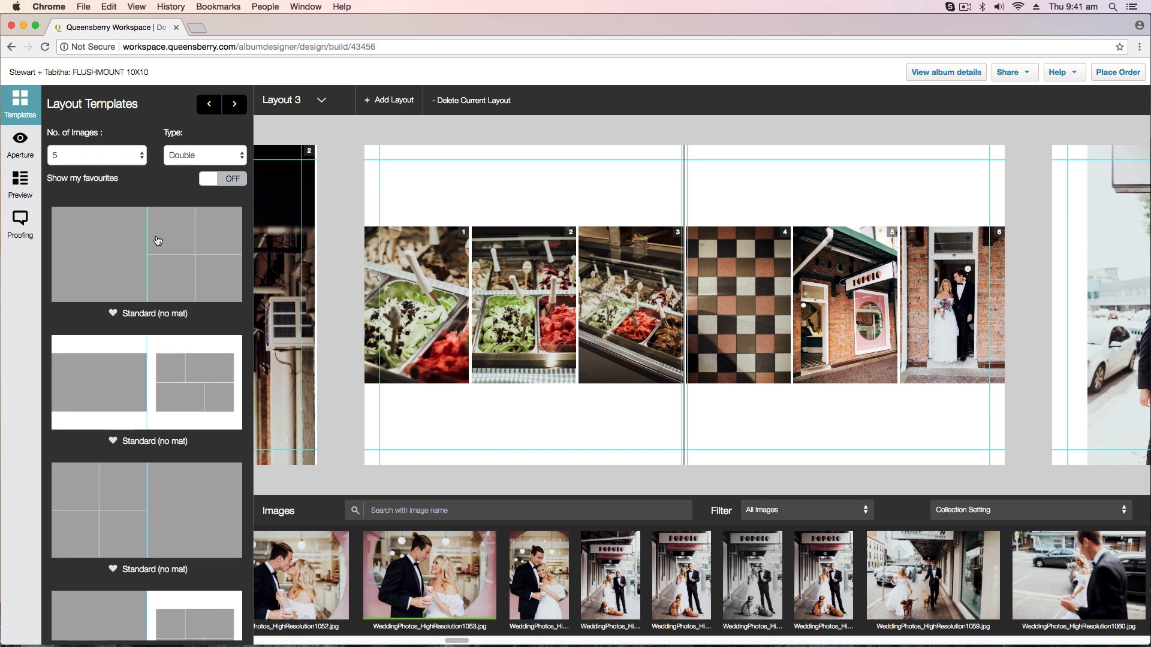
{"action": "left_click_drag", "start_coordinate": [157, 239], "coordinate": [585, 306]}
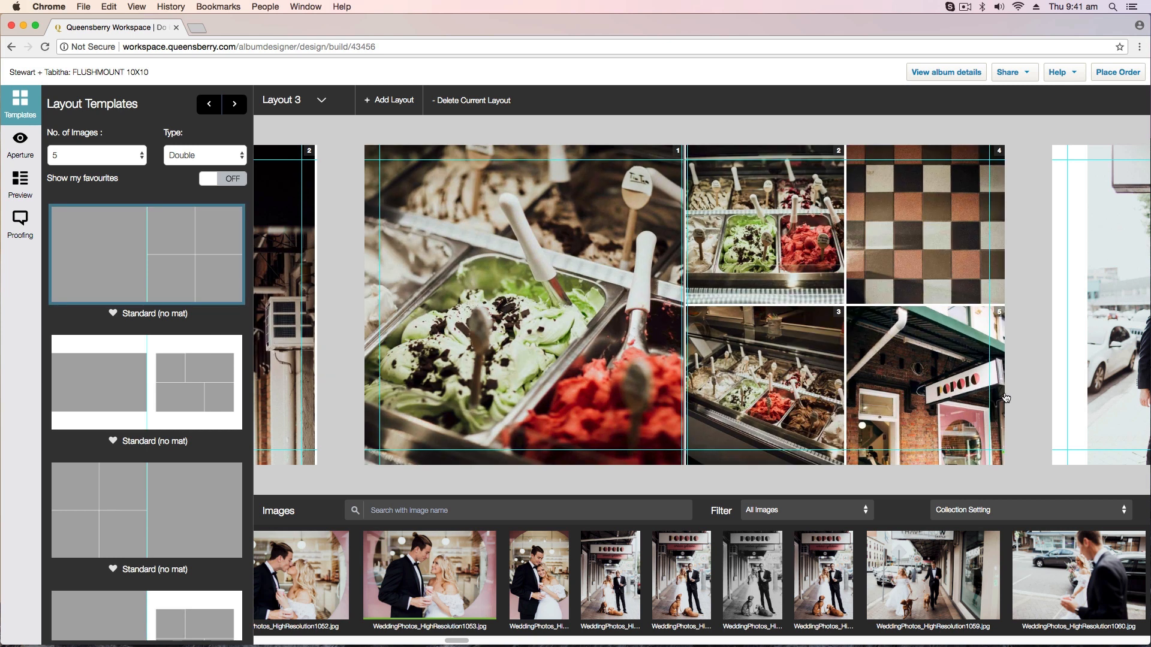
From Layout 4, mark the four-image Double template with the full-width photo band as a favourite and show only favourites
{"action": "left_click", "coordinate": [1061, 400]}
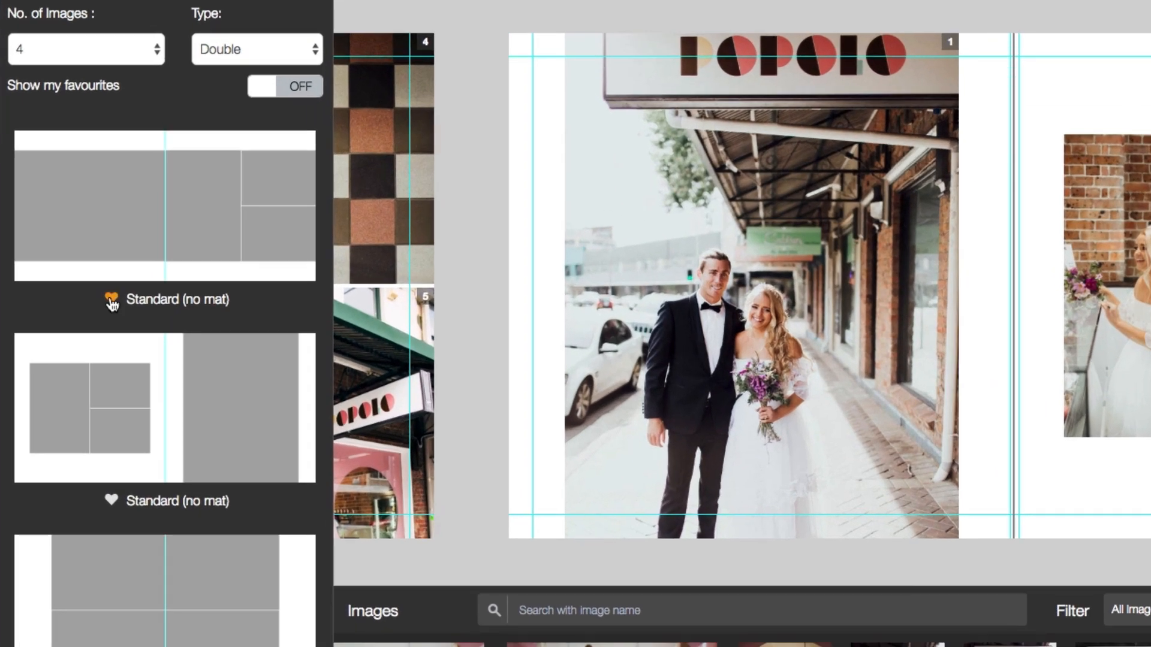
{"action": "left_click", "coordinate": [111, 299]}
{"action": "left_click", "coordinate": [268, 99]}
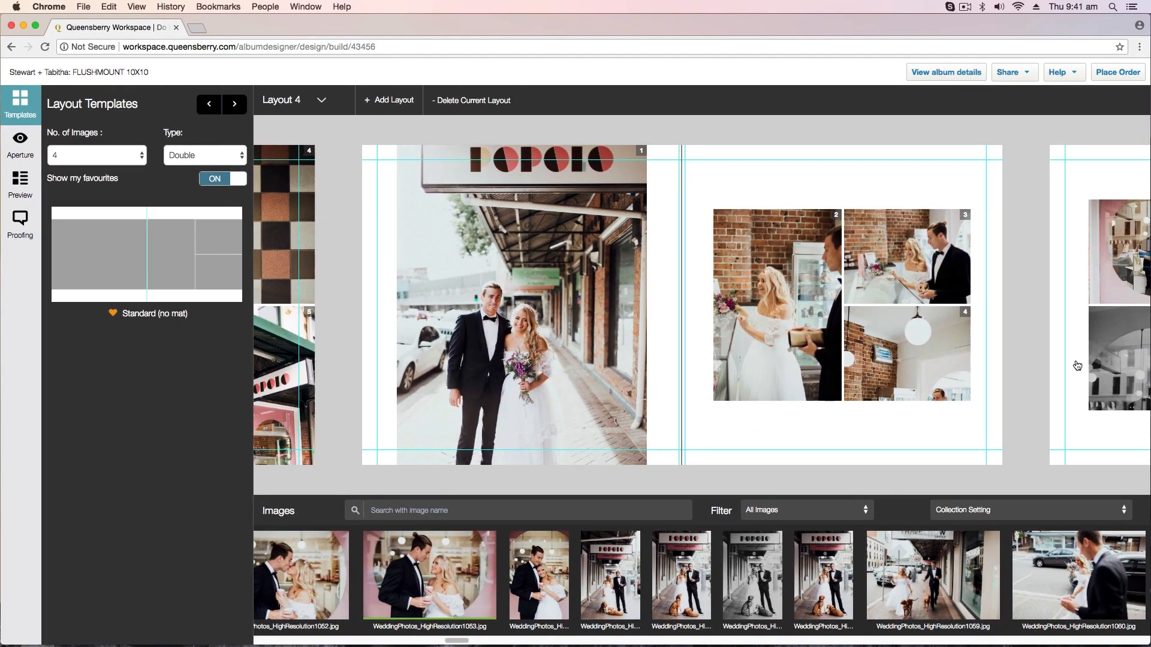
Apply the favourite four-image template to Layout 6 and stop showing only favourite templates
{"action": "left_click", "coordinate": [1078, 366]}
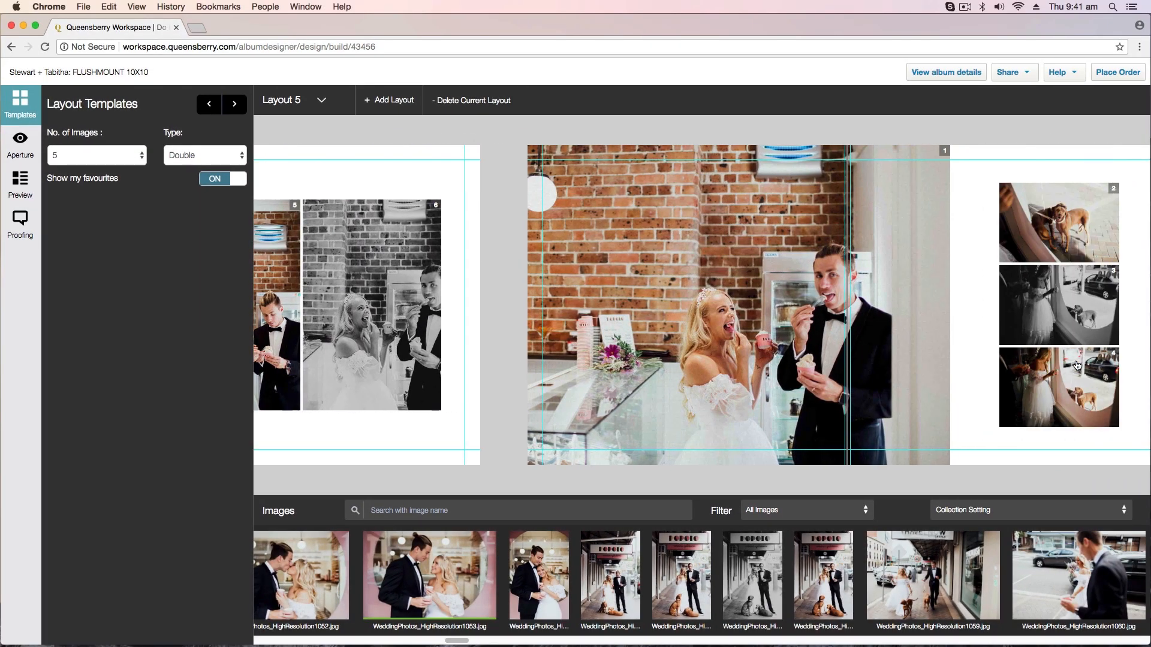
{"action": "left_click", "coordinate": [1078, 365]}
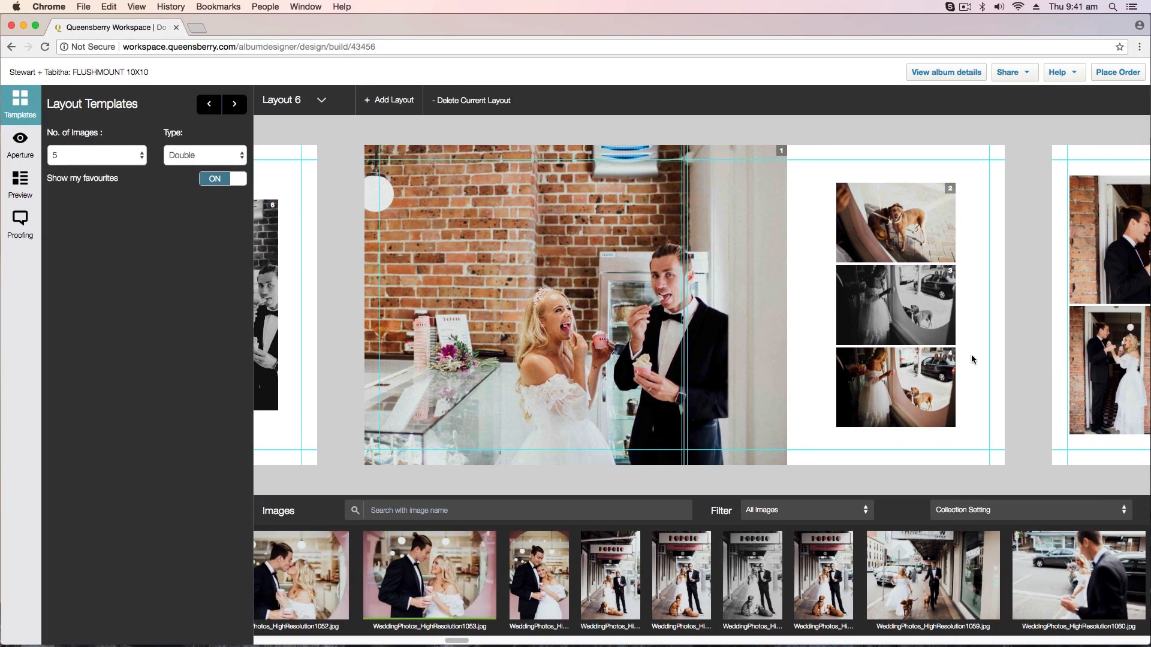
{"action": "left_click_drag", "start_coordinate": [221, 277], "coordinate": [587, 354]}
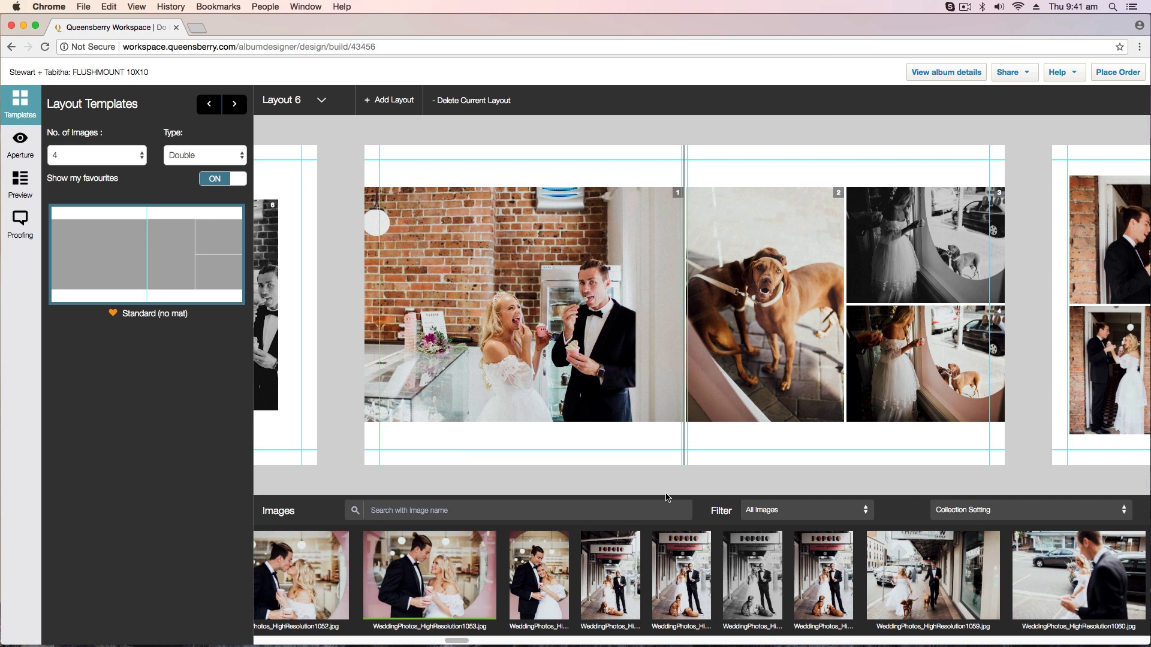
{"action": "left_click", "coordinate": [239, 184]}
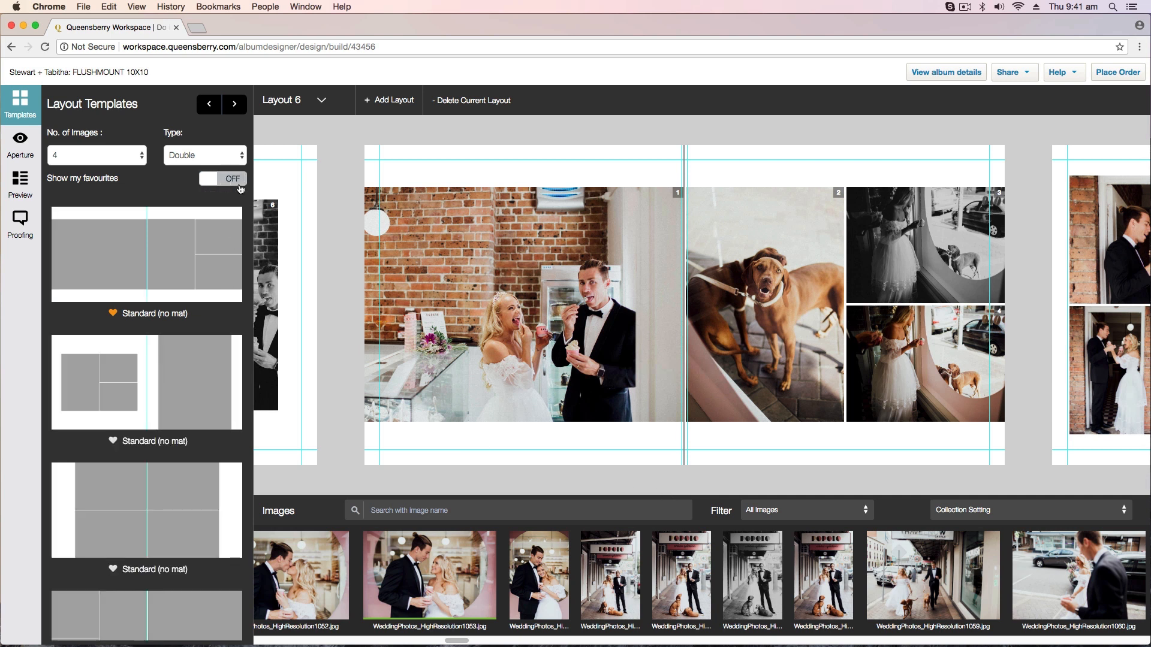
Filter the images to the collection of favourites named after a person, search it for 1011, and clear the search
{"action": "left_click", "coordinate": [835, 517]}
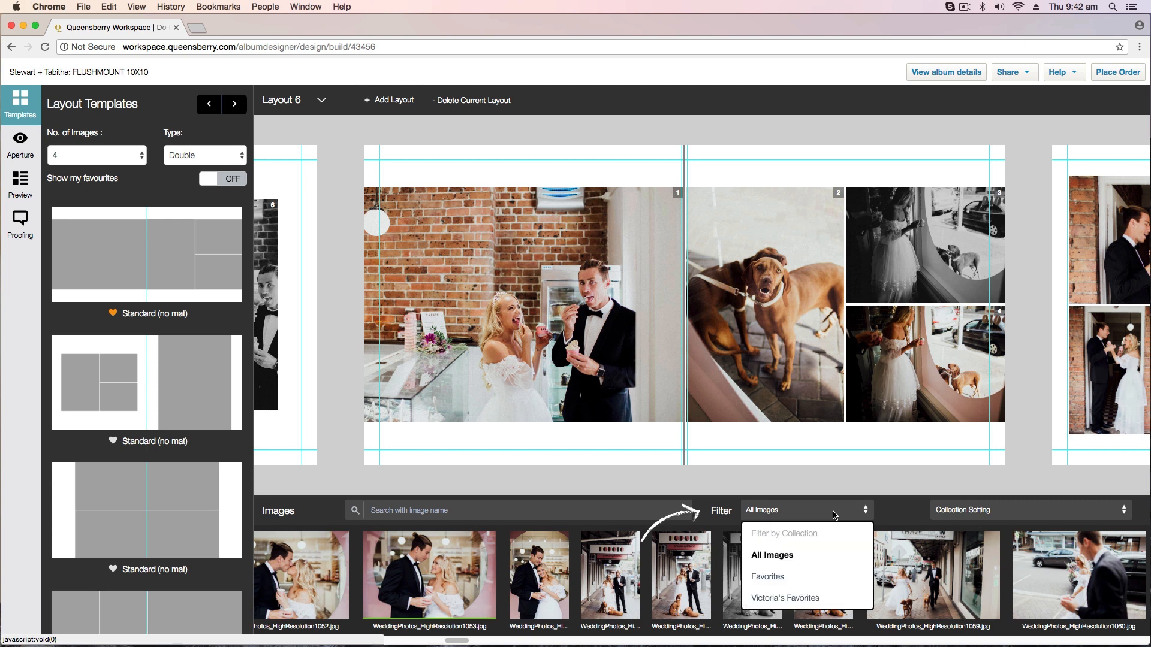
{"action": "left_click", "coordinate": [784, 601]}
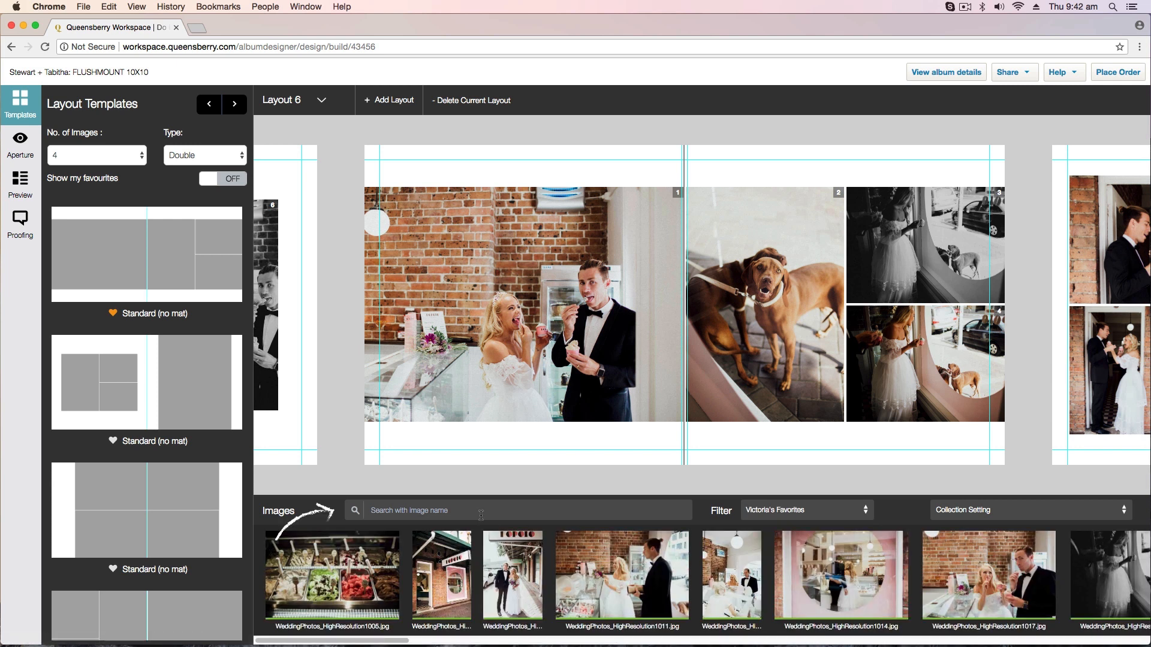
{"action": "type", "text": "1011"}
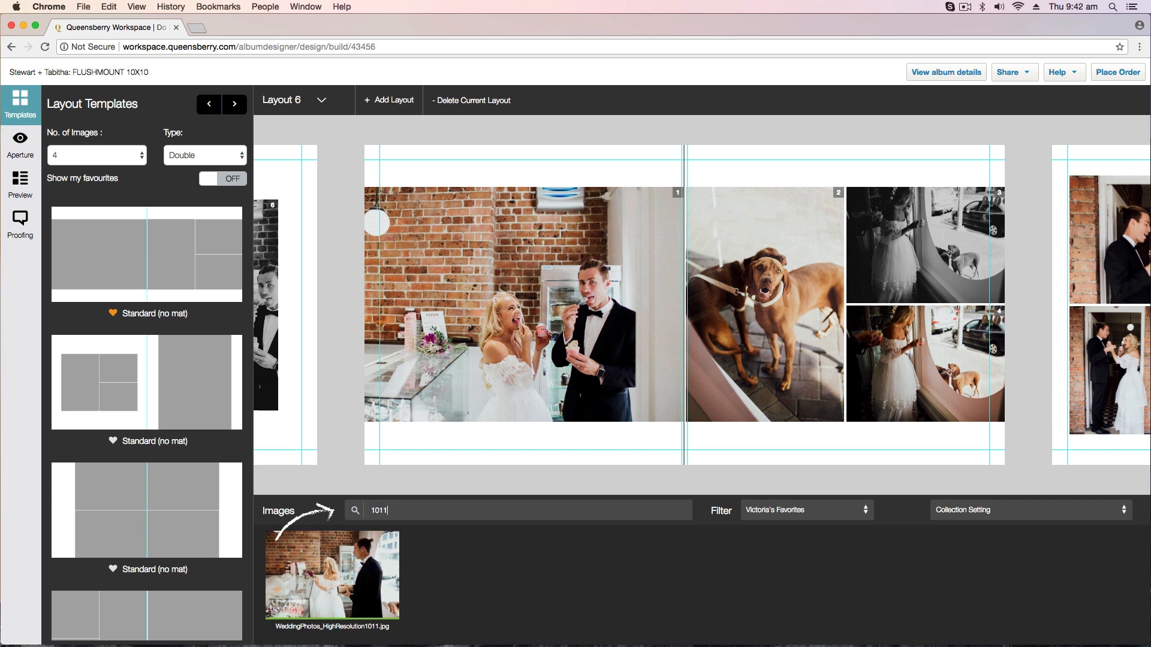
{"action": "key", "text": "BackSpace"}
{"action": "key", "text": "BackSpace"}
{"action": "key", "text": "BackSpace"}
{"action": "key", "text": "BackSpace"}
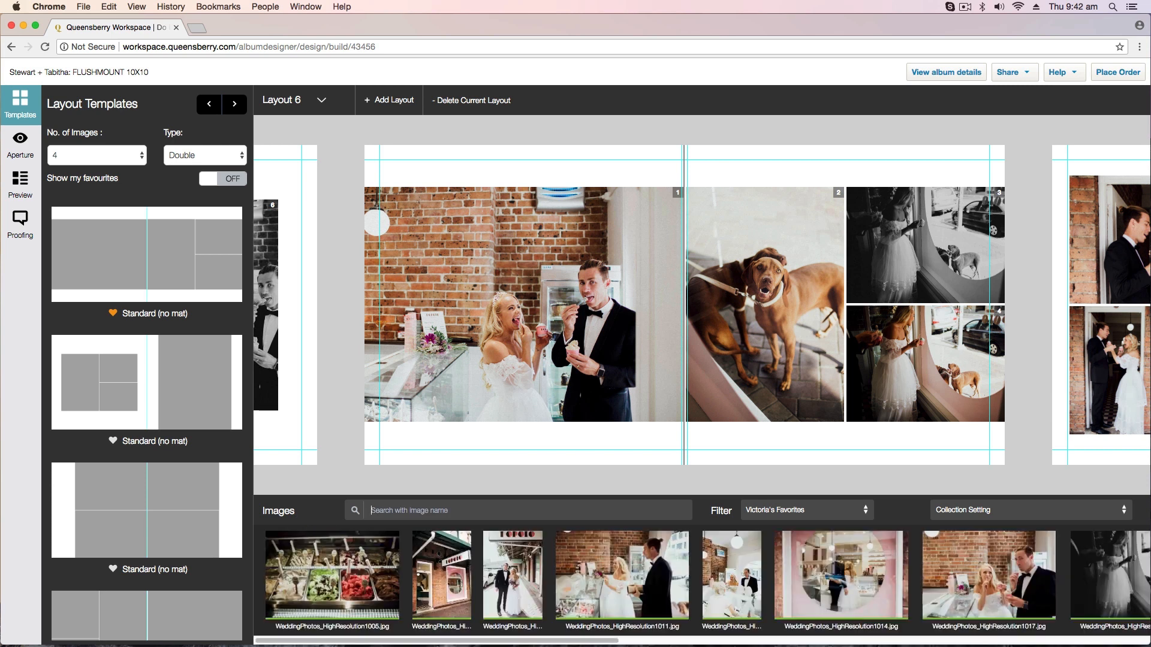
Sort the filtered images by Filename
{"action": "left_click", "coordinate": [943, 508]}
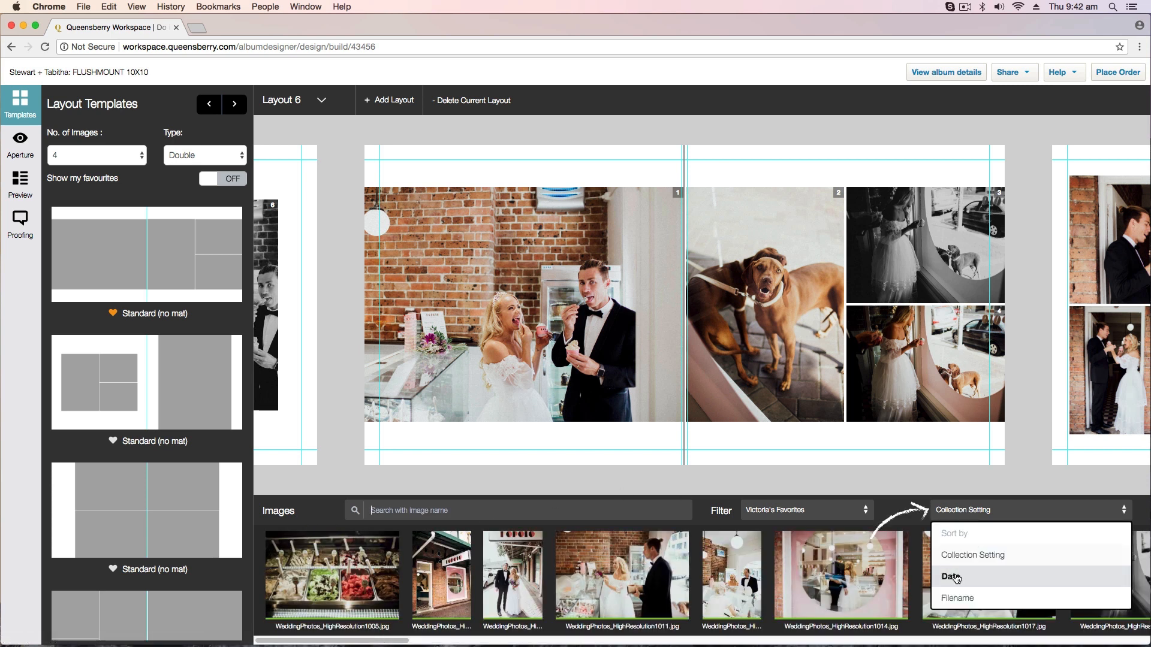
{"action": "left_click", "coordinate": [958, 598]}
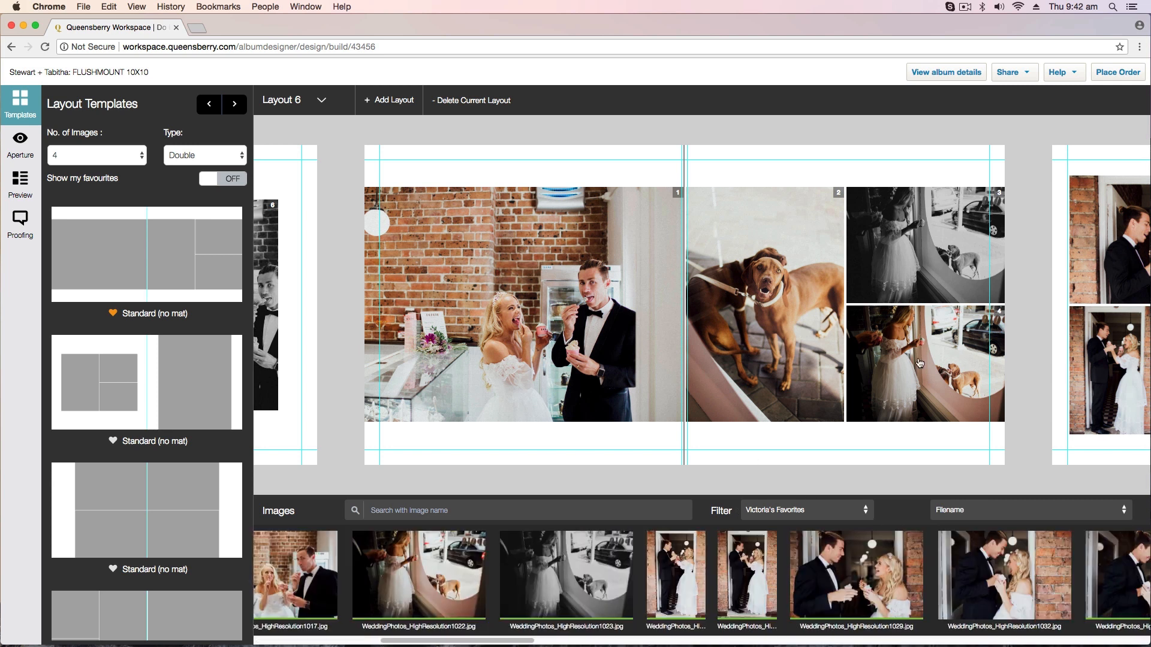
Swap the right-page photos of Layout 6 so the colour photo of the bride fills aperture 2 and the dogs aperture 3
{"action": "left_click_drag", "start_coordinate": [907, 359], "coordinate": [904, 238]}
{"action": "left_click_drag", "start_coordinate": [903, 238], "coordinate": [790, 262]}
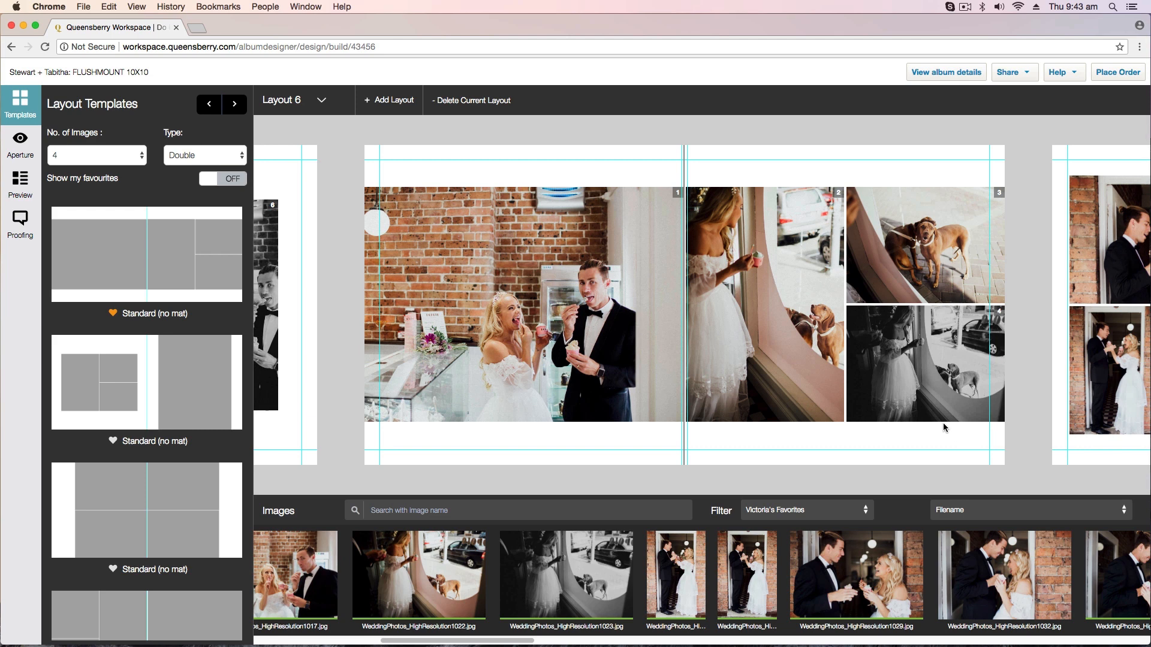
Jump back to Layout 1 to review the album from the start
{"action": "left_click", "coordinate": [308, 104]}
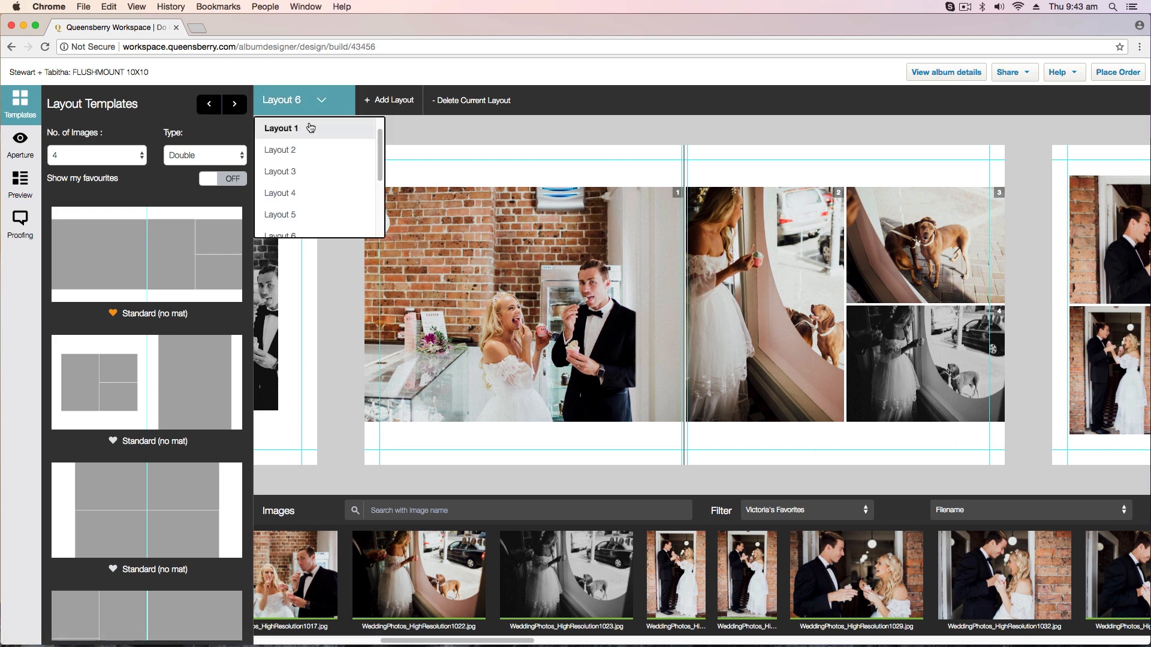
{"action": "left_click", "coordinate": [307, 127]}
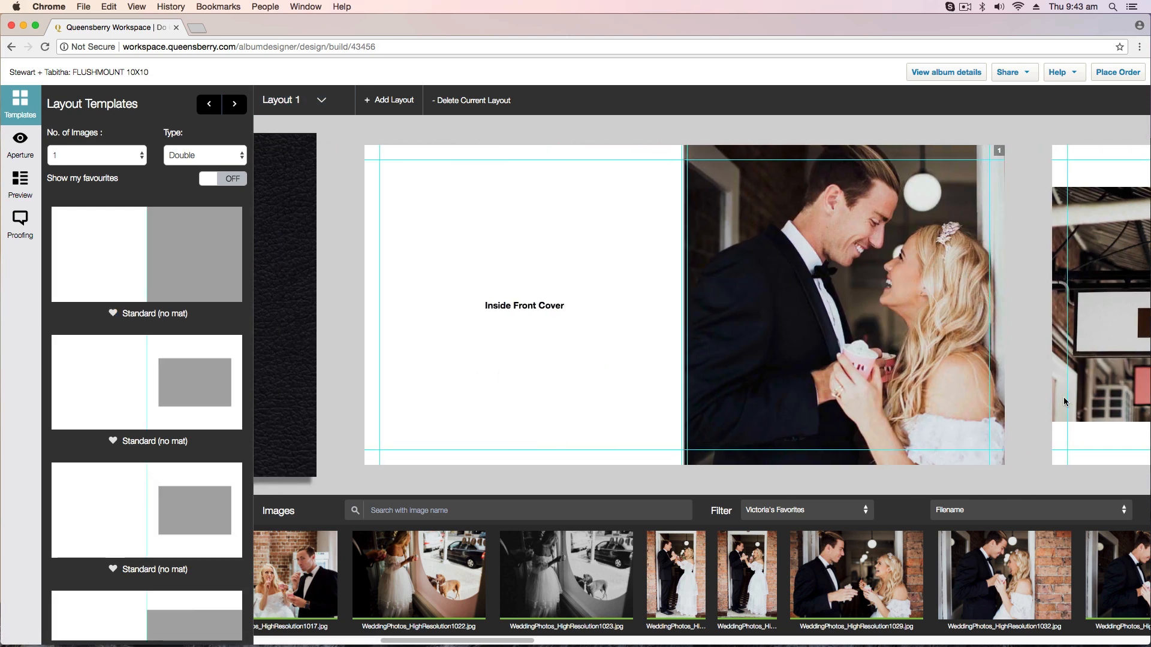
Swap the couple's photo on Layout 1 with the Popolo sign photo on the left page of Layout 2, and check both layouts
{"action": "left_click_drag", "start_coordinate": [917, 353], "coordinate": [1071, 308]}
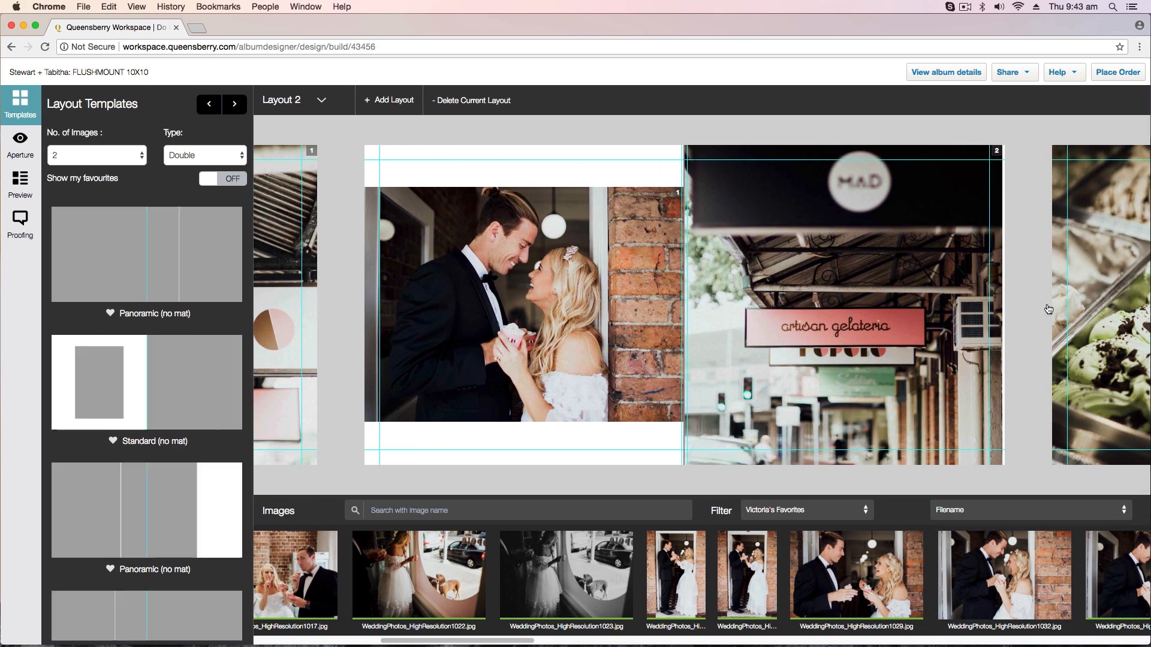
{"action": "left_click", "coordinate": [306, 341]}
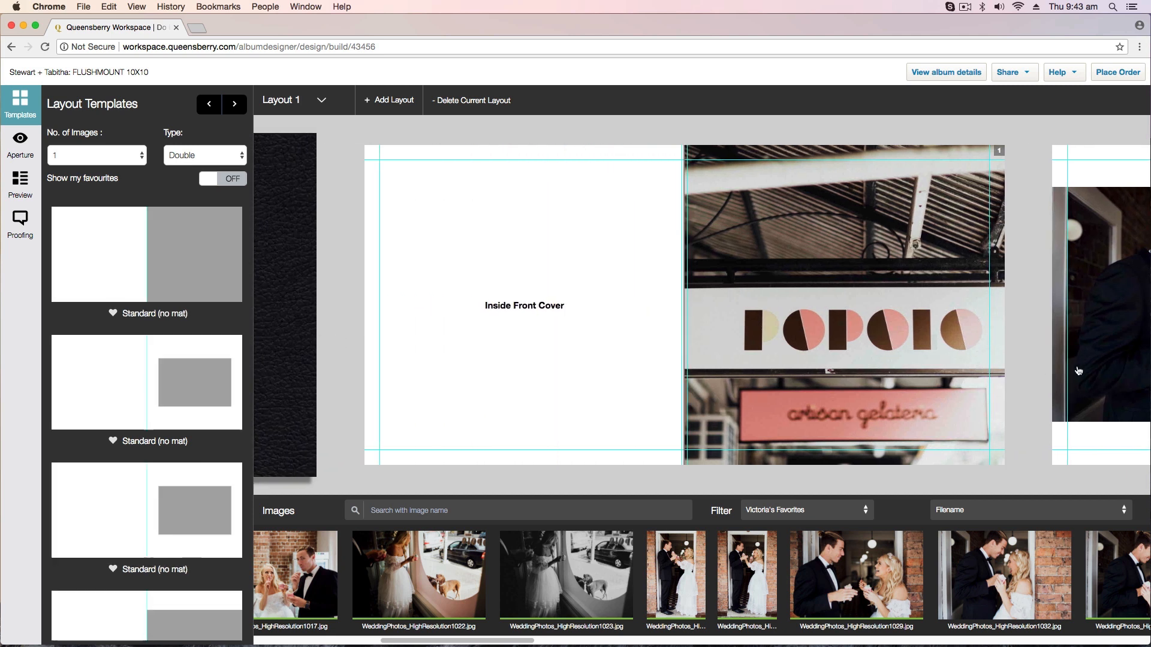
{"action": "left_click", "coordinate": [1082, 371]}
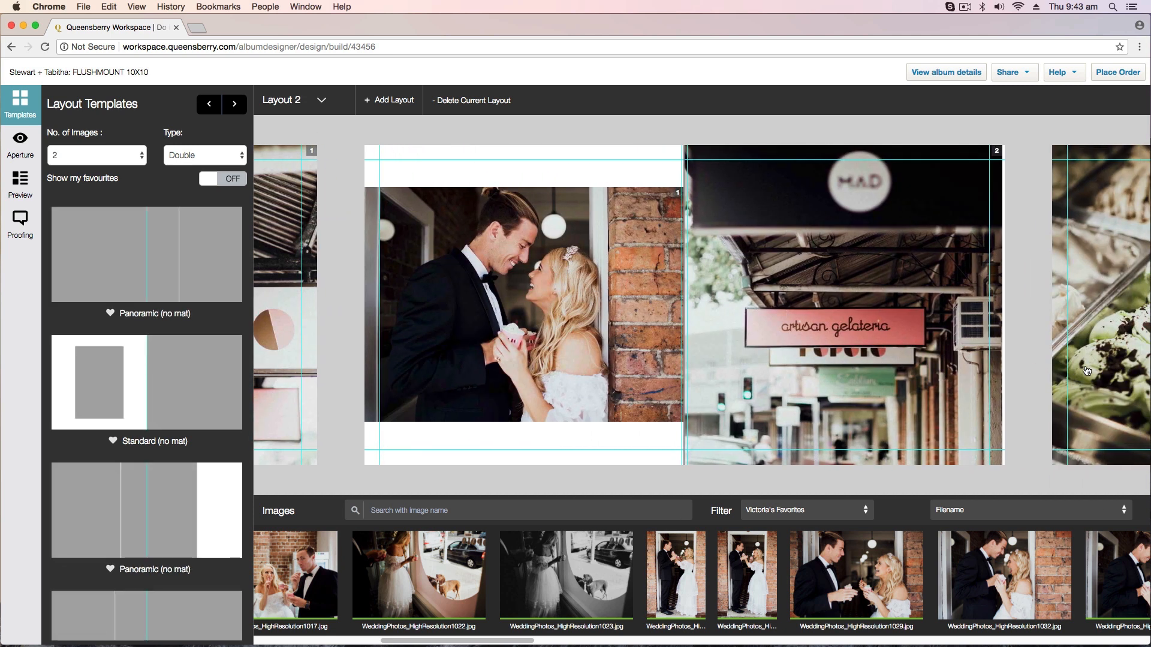
Insert a blank layout after Layout 2 and delete it again
{"action": "left_click", "coordinate": [394, 100]}
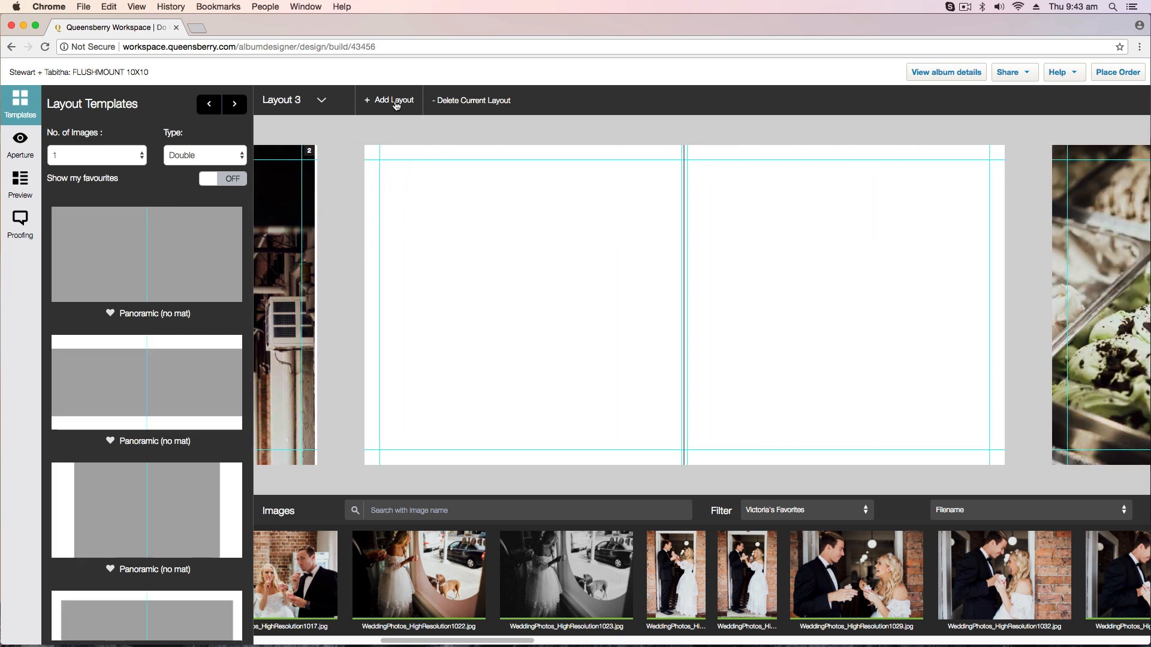
{"action": "left_click", "coordinate": [497, 102]}
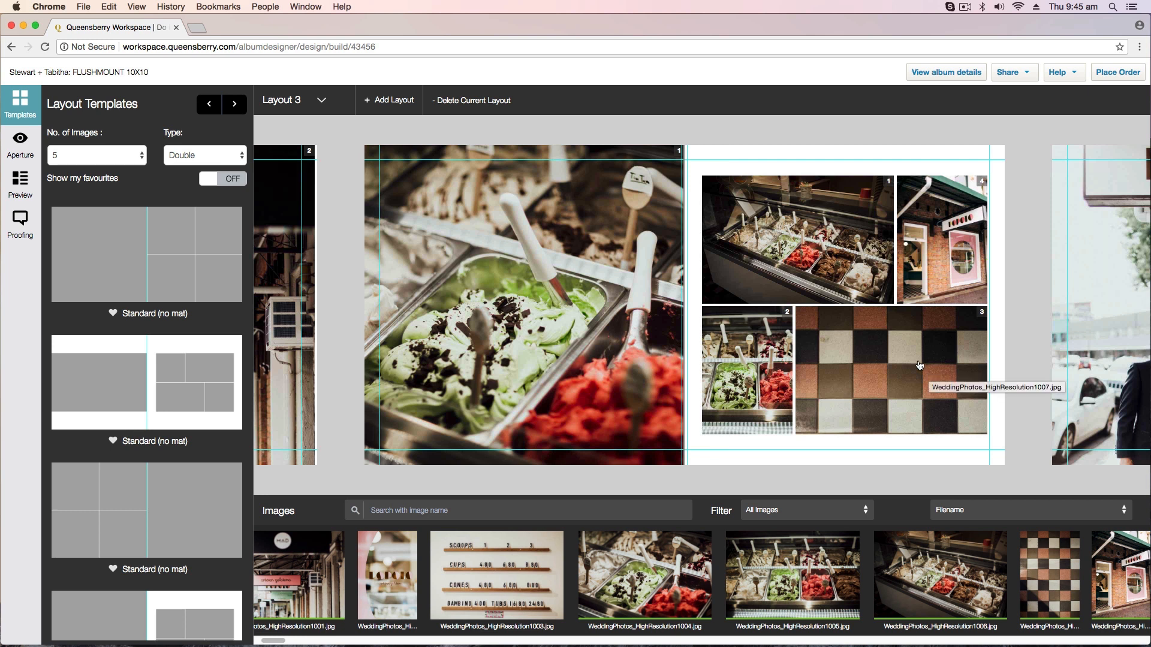
Remove the chequered tile photo WeddingPhotos_HighResolution1007.jpg from the right page of Layout 3
{"action": "left_click_drag", "start_coordinate": [930, 376], "coordinate": [869, 484]}
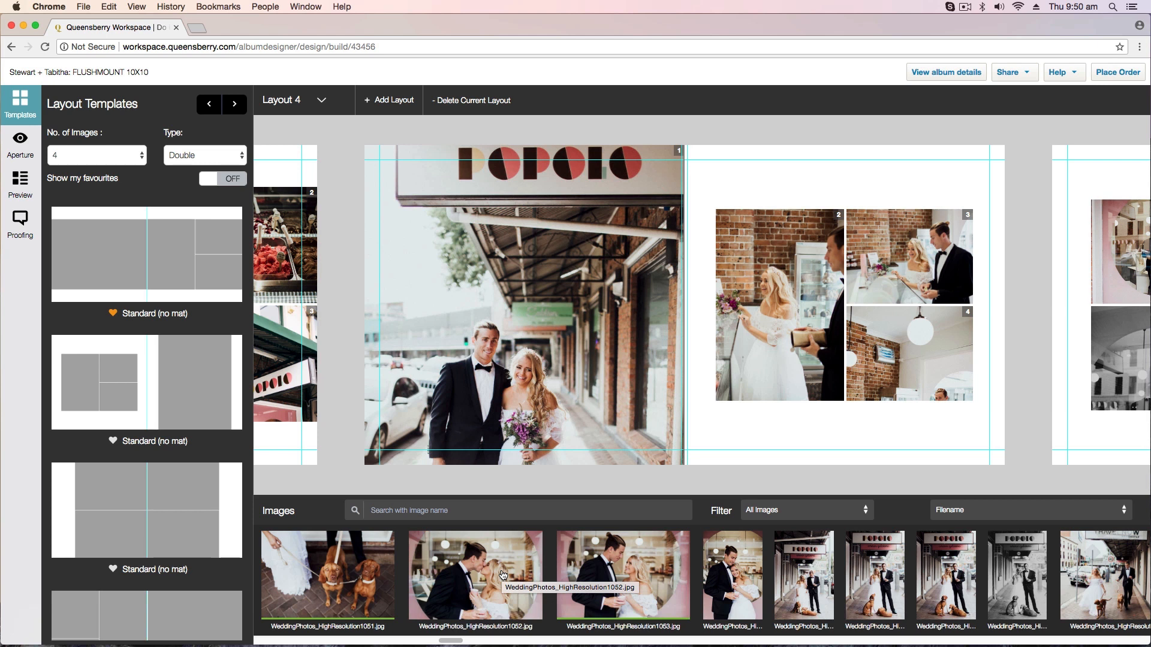
Add WeddingPhotos_HighResolution1052.jpg to the left page of Layout 4 and reposition the Popolo street photo vertically within its aperture
{"action": "left_click_drag", "start_coordinate": [503, 576], "coordinate": [507, 479]}
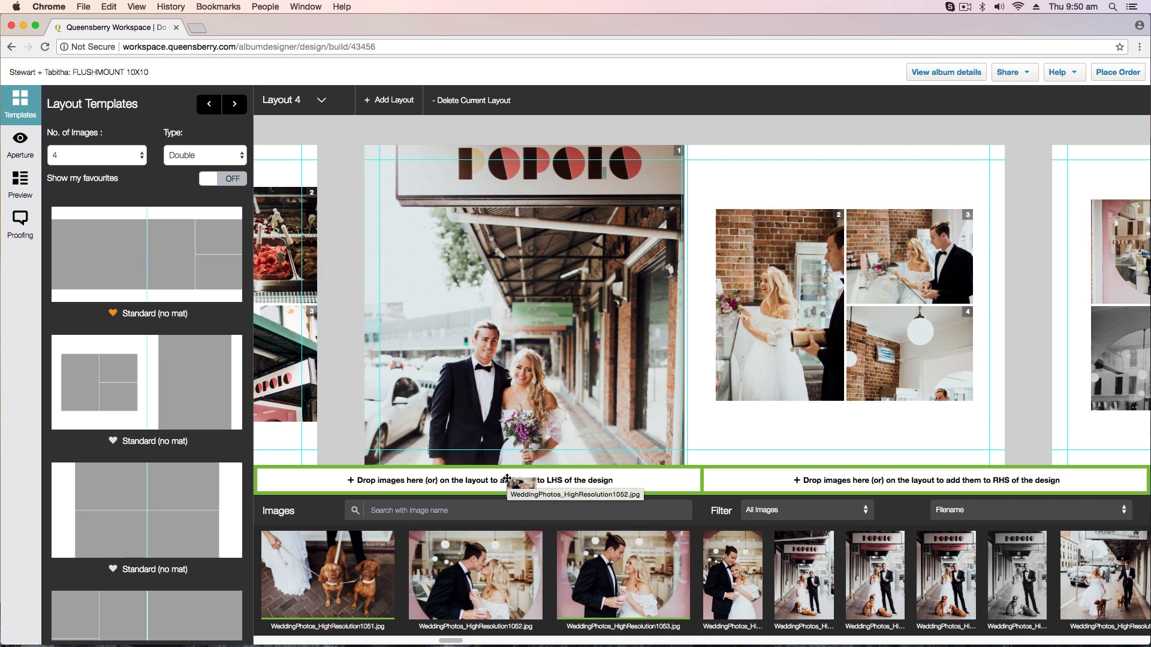
{"action": "left_click_drag", "start_coordinate": [507, 479], "coordinate": [507, 480]}
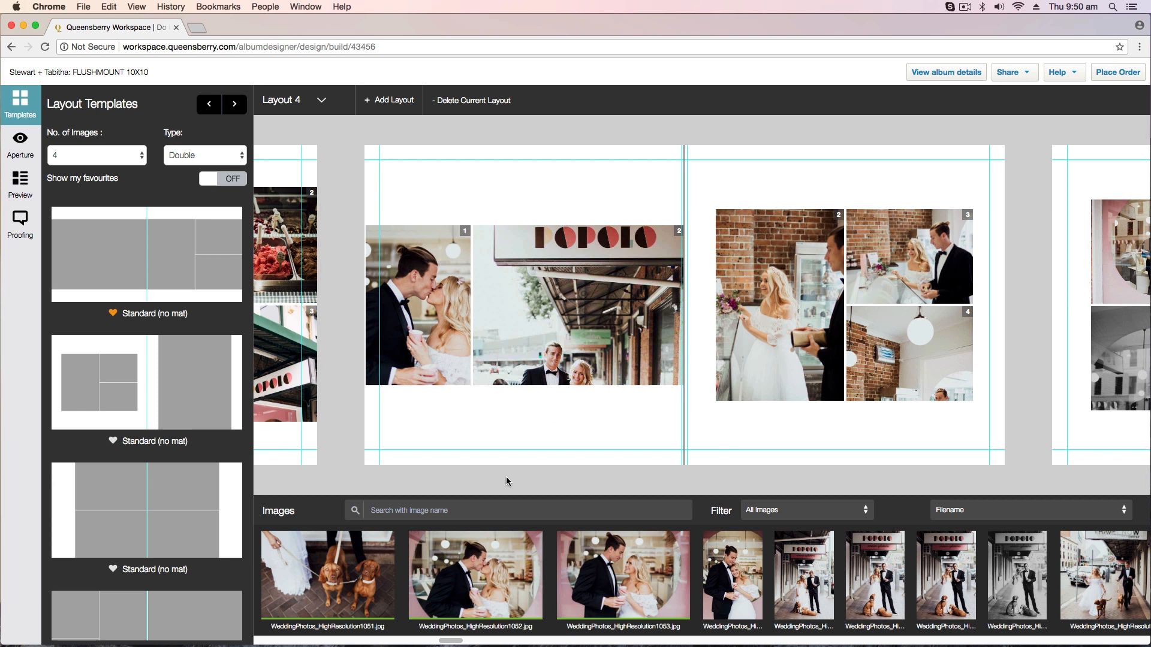
{"action": "left_click", "coordinate": [542, 341]}
{"action": "left_click_drag", "start_coordinate": [137, 214], "coordinate": [147, 136]}
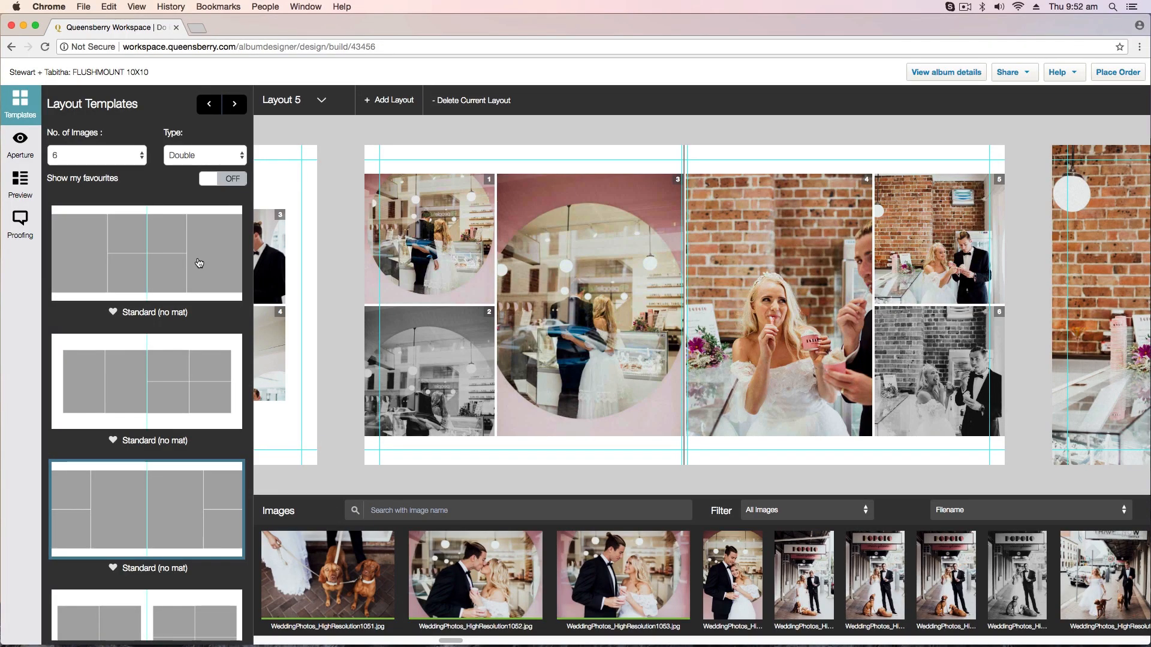
Step through six-image templates for Layout 5 to the one with four photos on the left page and two stacked on the right
{"action": "left_click", "coordinate": [199, 263]}
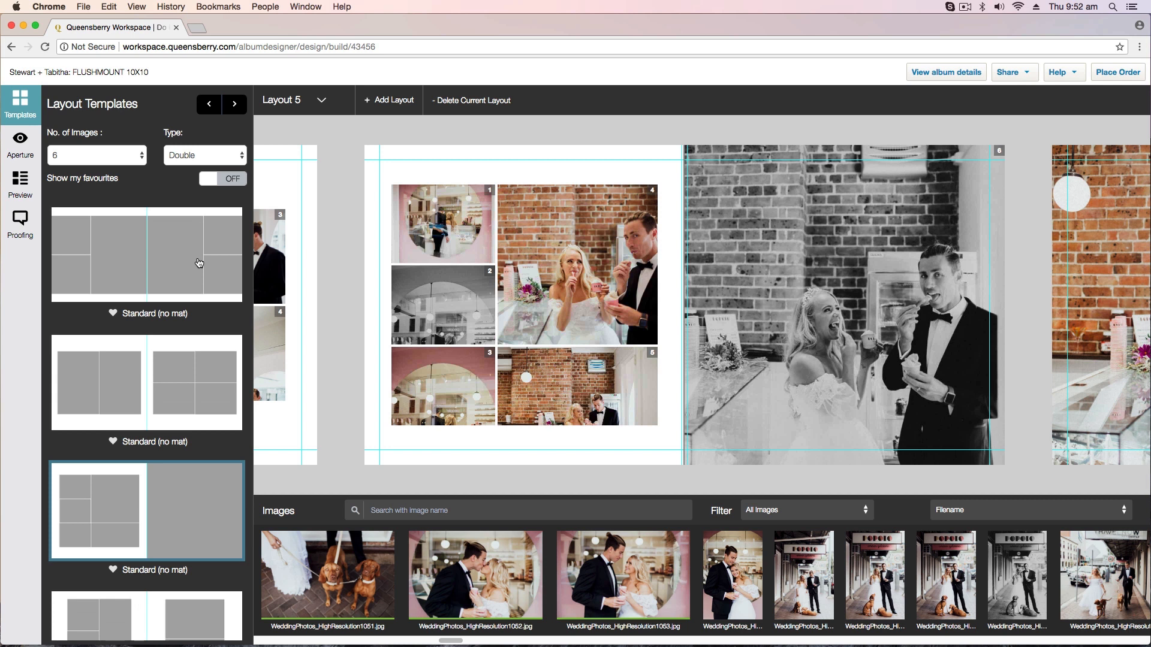
{"action": "key", "text": "Down"}
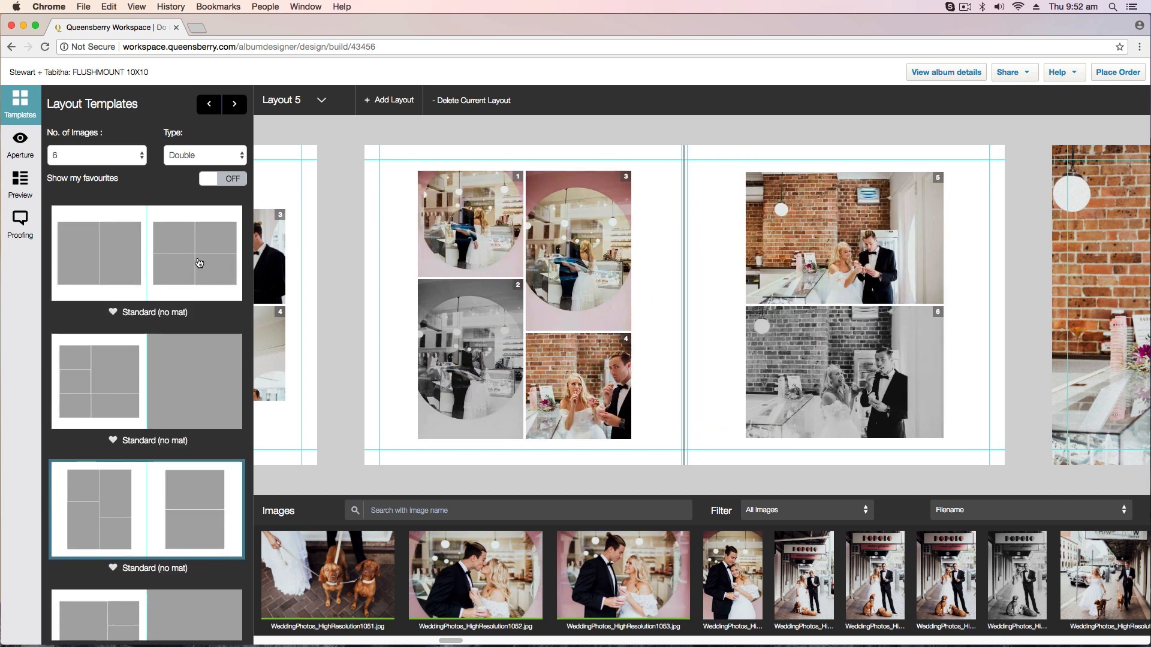
Shift the large photo in aperture 1 of Layout 6 so the couple sits further left, and go on to the following layout
{"action": "left_click", "coordinate": [1059, 314]}
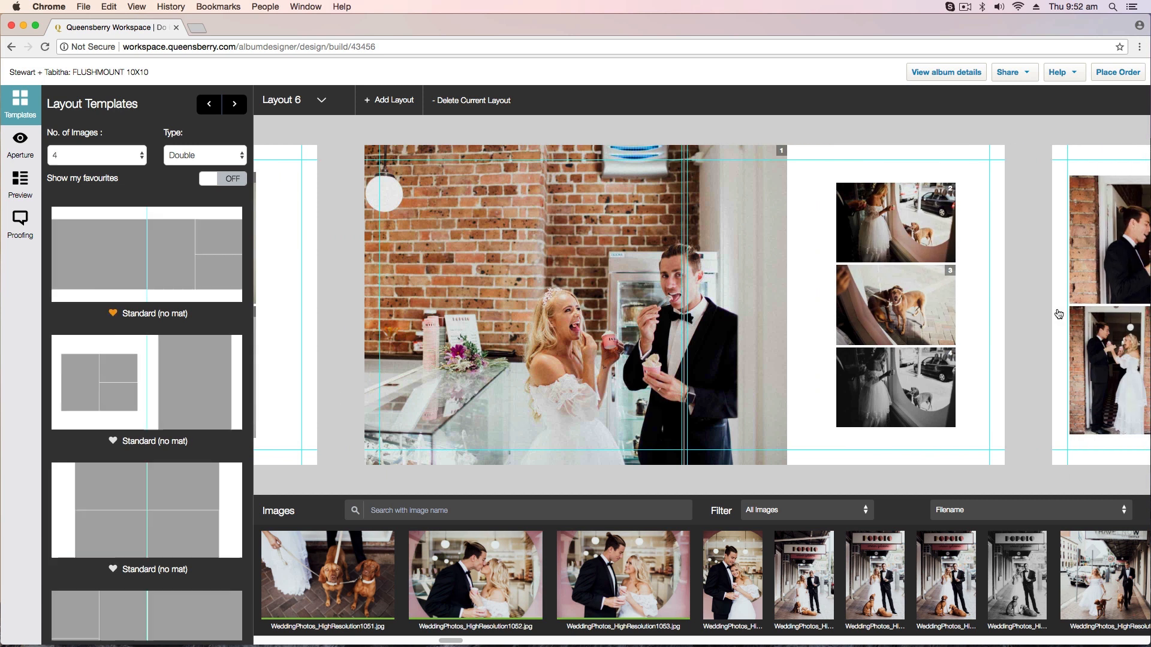
{"action": "left_click", "coordinate": [710, 280]}
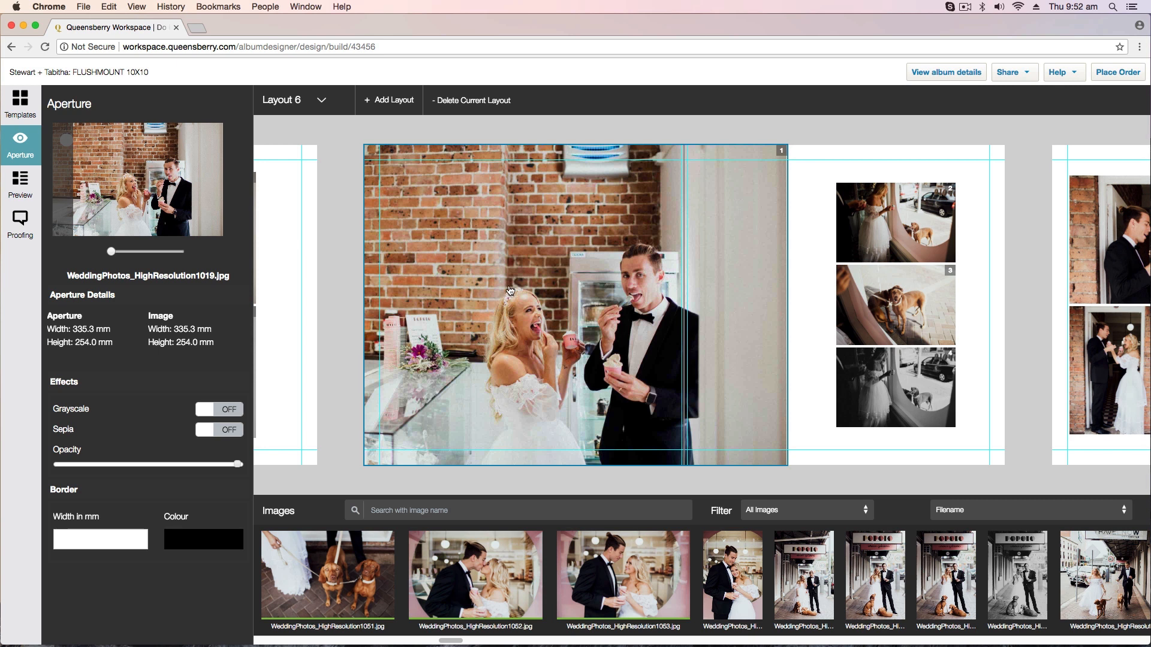
{"action": "left_click", "coordinate": [812, 327]}
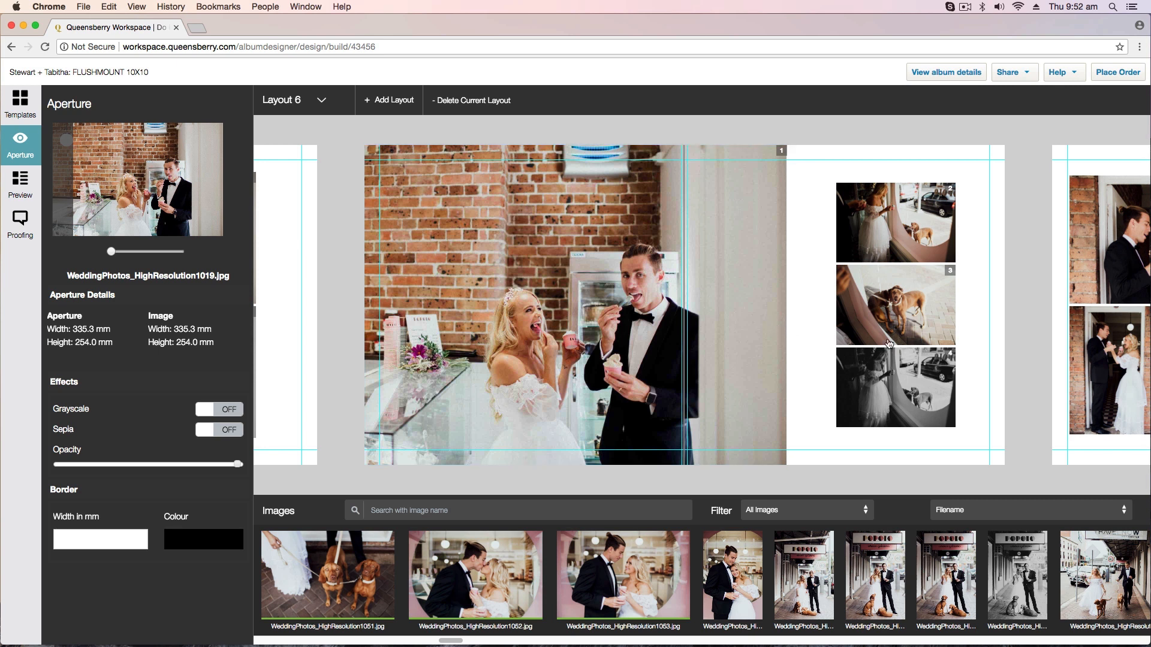
{"action": "left_click", "coordinate": [1059, 350]}
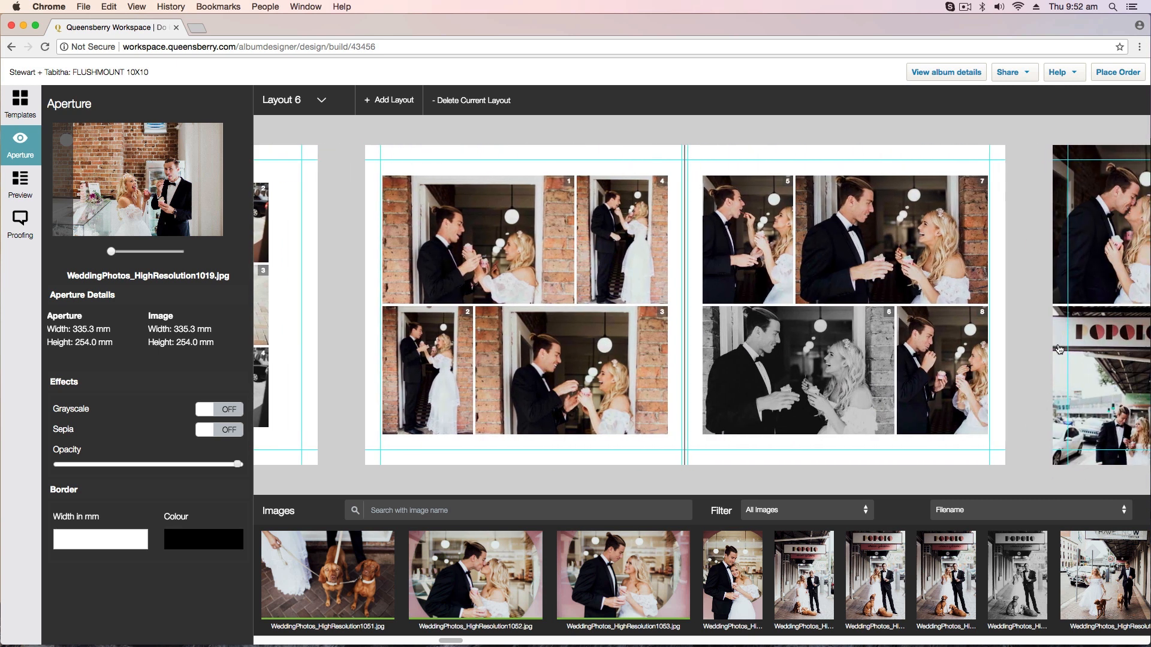